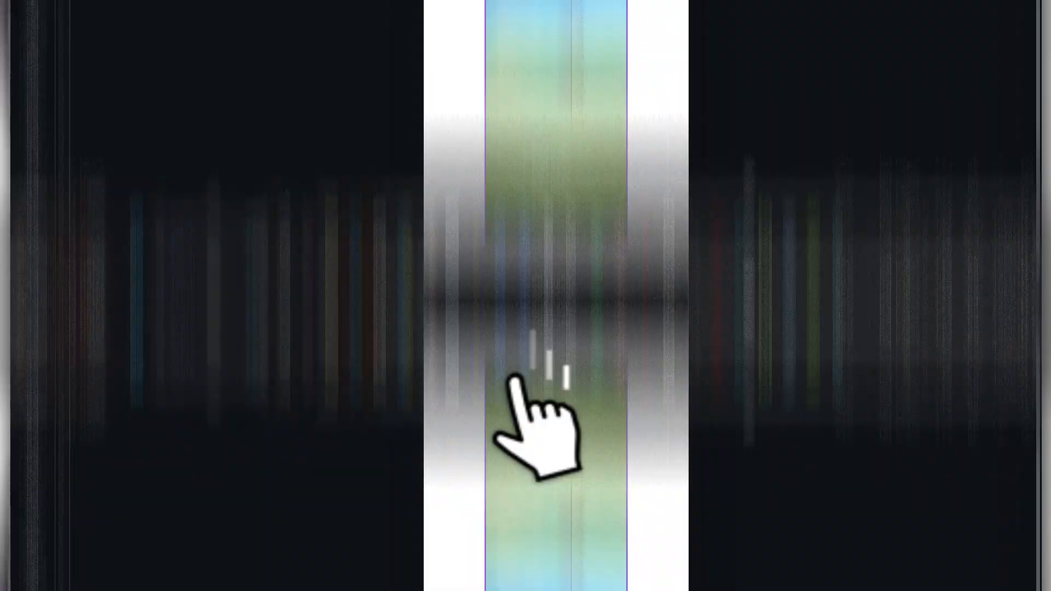
- Set the sky-and-grass photo as the page background and select it
left_click(570, 306)
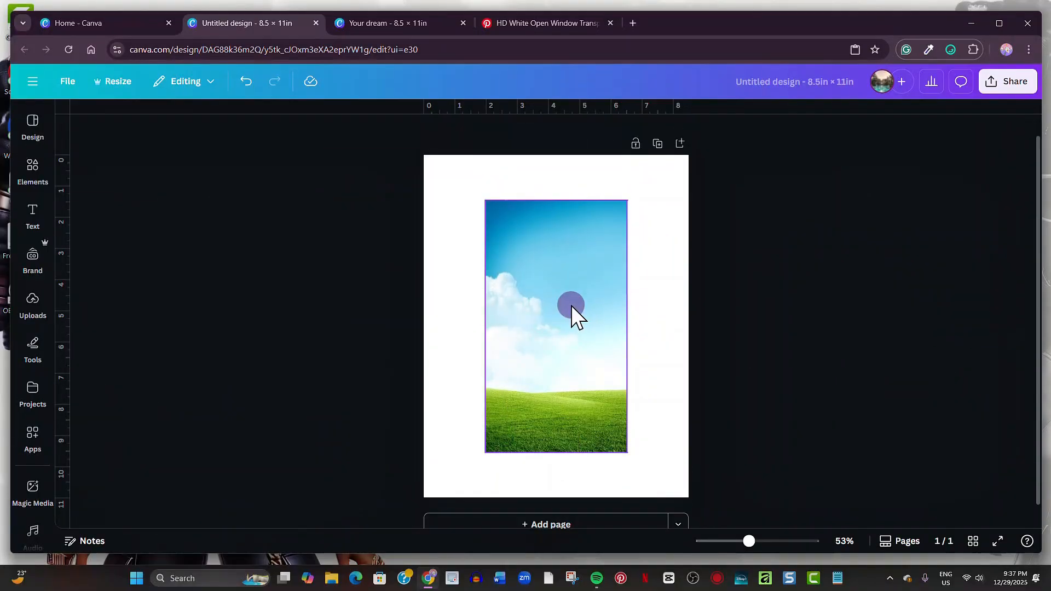
right_click(571, 306)
left_click(626, 476)
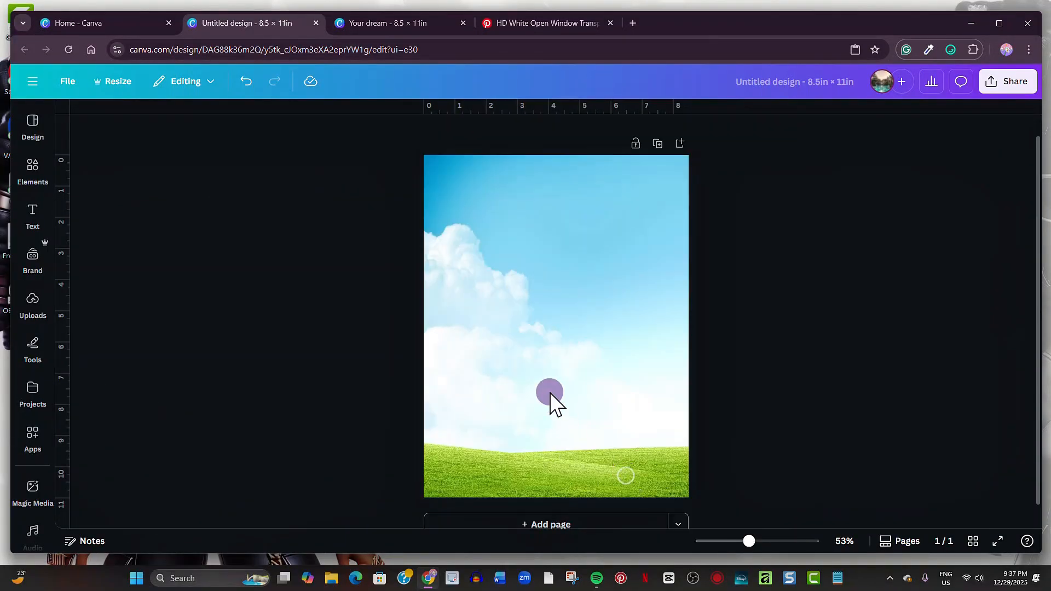
left_click(550, 393)
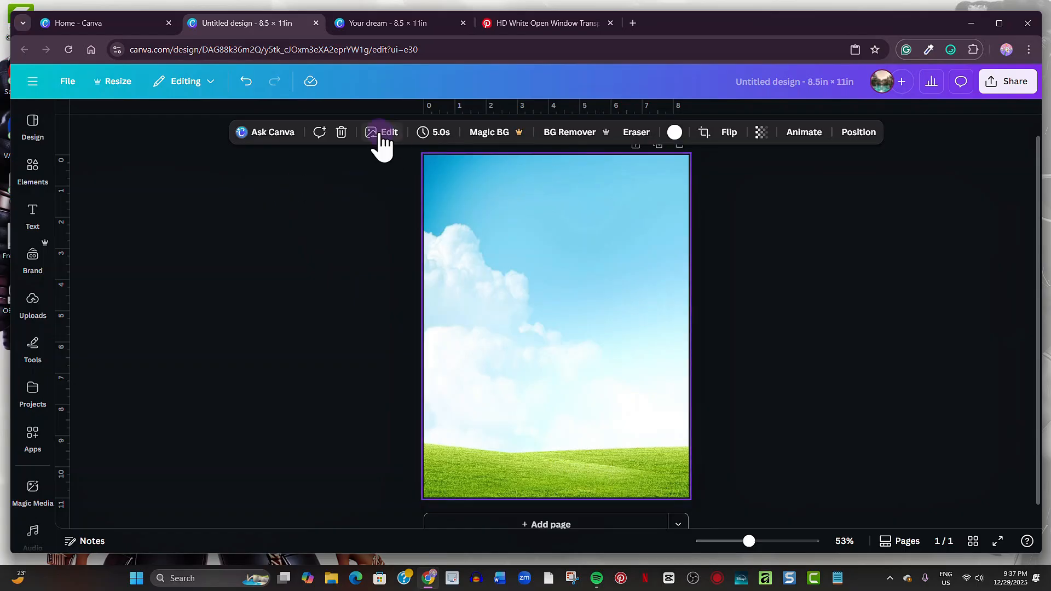
- Adjust the background photo to sharpness 22, vibrance 27, contrast 30, higher saturation and brightness −11
left_click(363, 131)
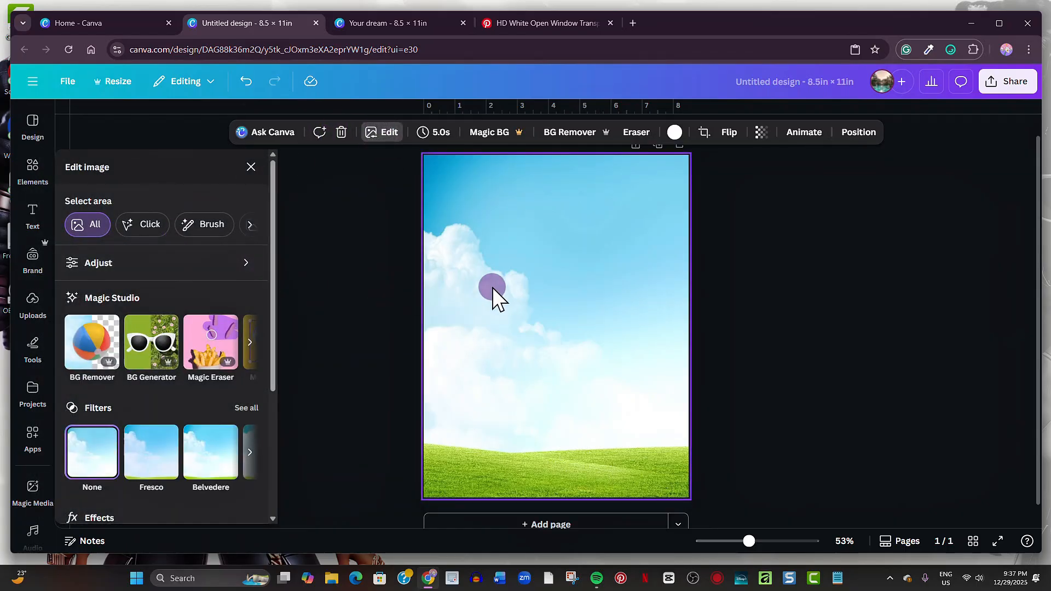
left_click(219, 269)
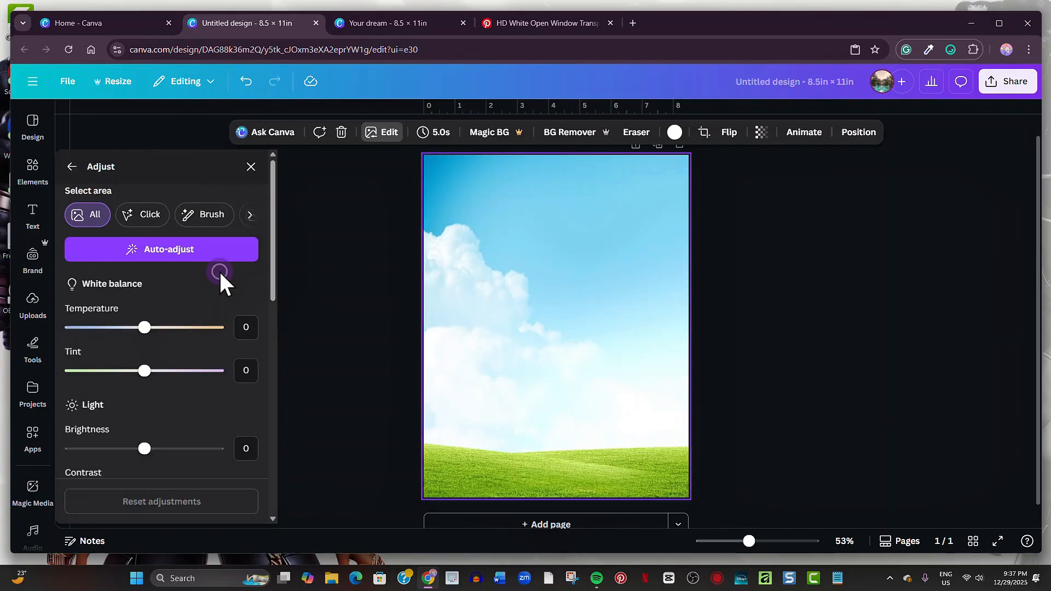
scroll(201, 394, "down", 6)
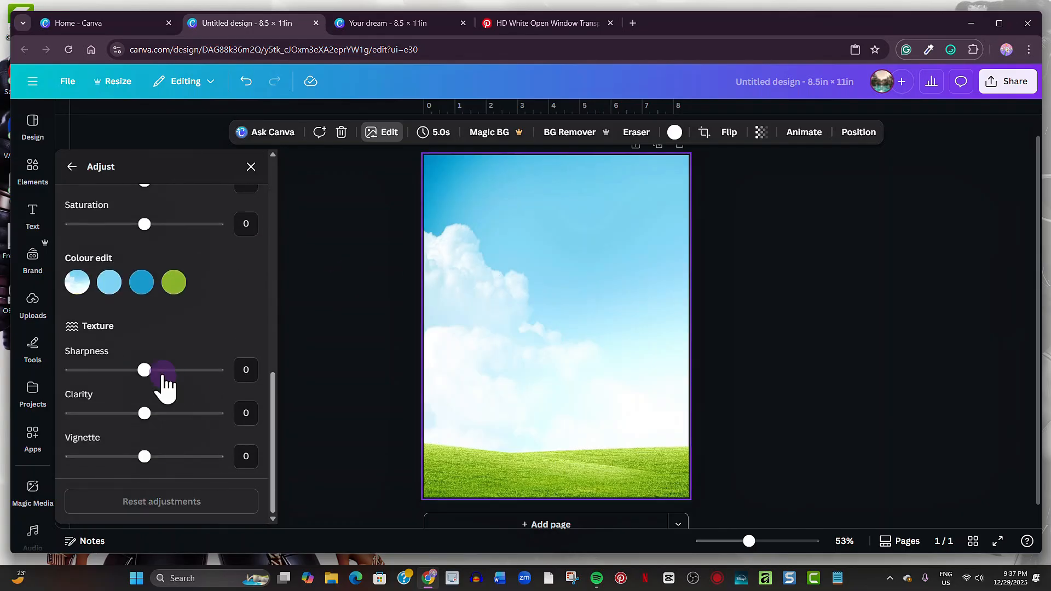
left_click_drag(144, 370, 147, 370)
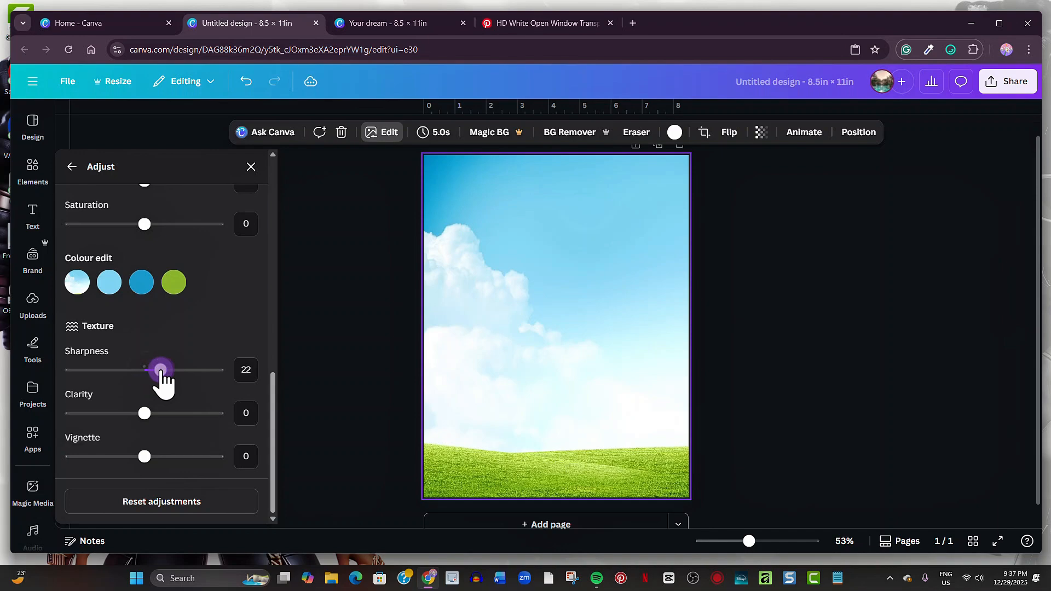
scroll(148, 328, "up", 3)
left_click_drag(162, 313, 170, 315)
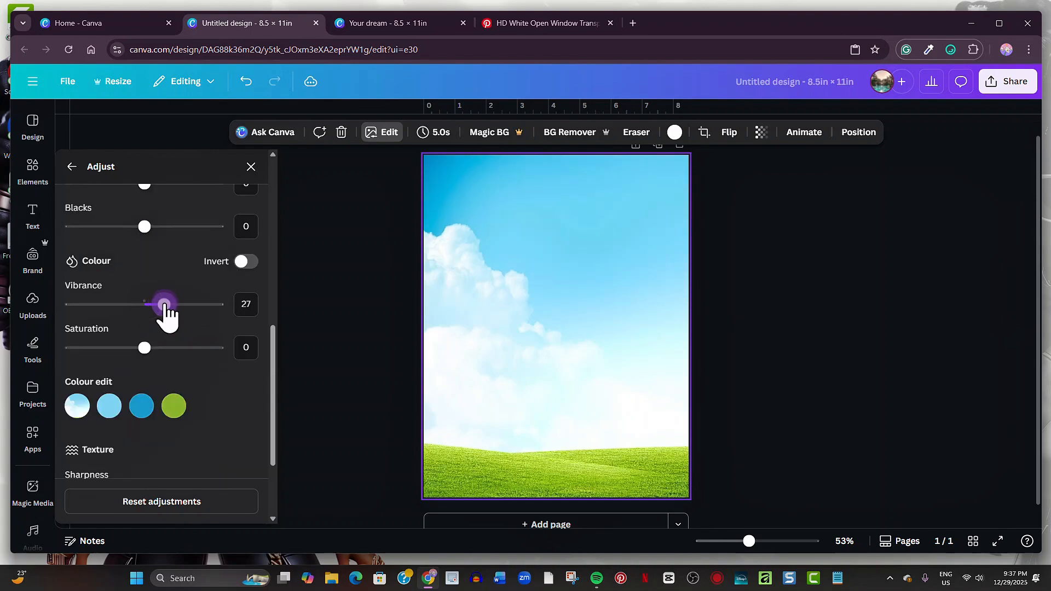
left_click_drag(145, 349, 167, 363)
scroll(172, 368, "up", 7)
left_click_drag(144, 320, 137, 320)
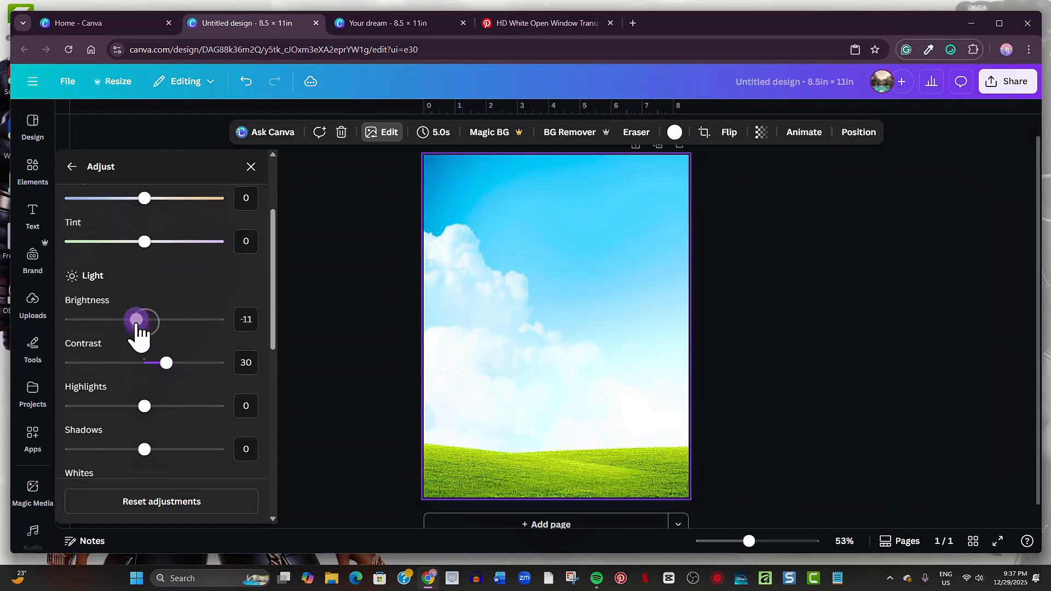
left_click(41, 181)
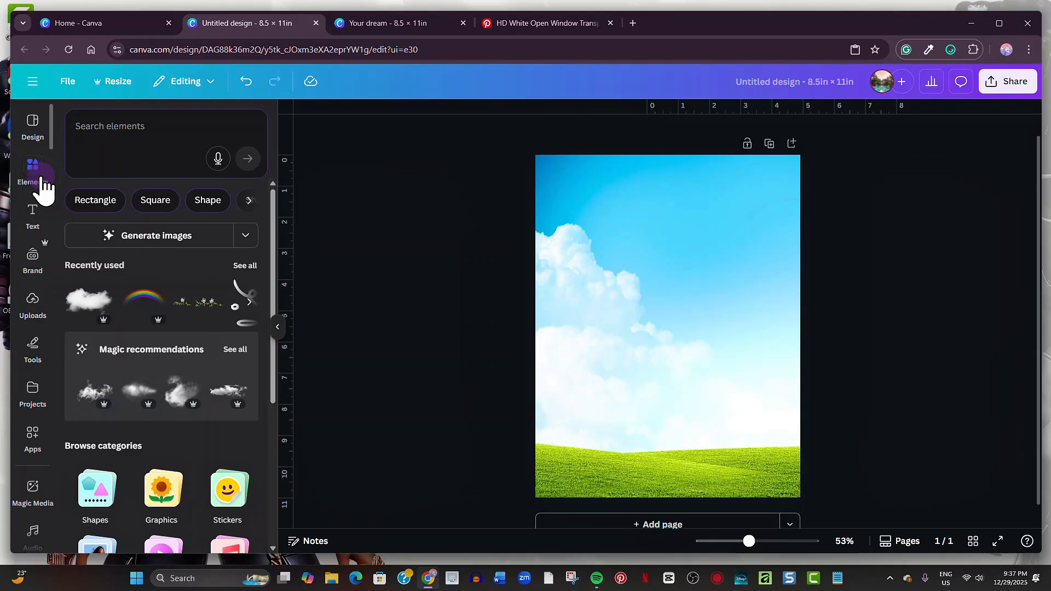
- Add the white cloud graphic, tilt it to about −54° and move it to the top edge
left_click(92, 300)
left_click(276, 328)
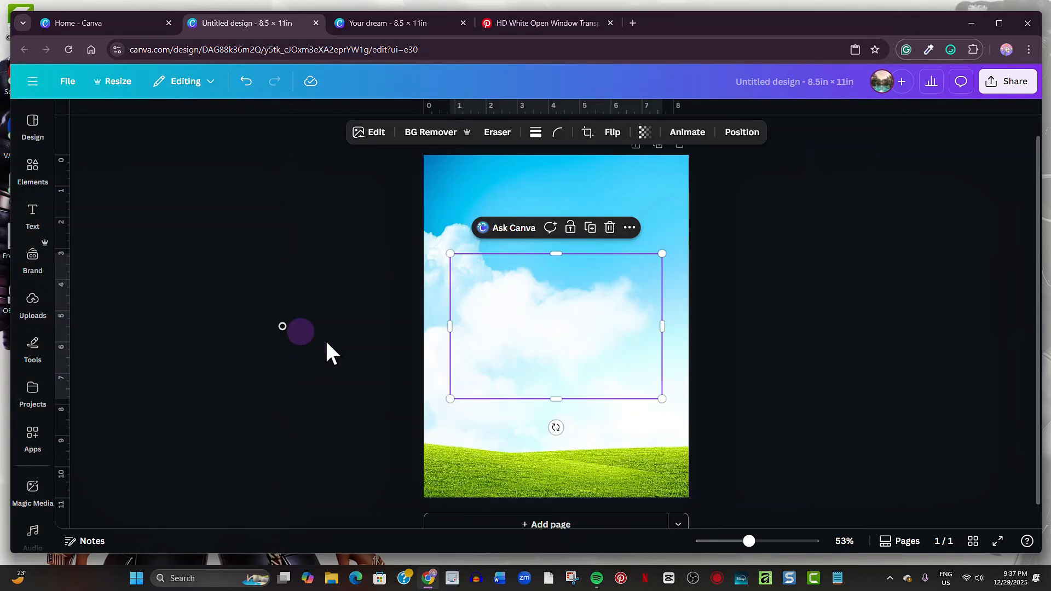
left_click_drag(565, 435, 600, 406)
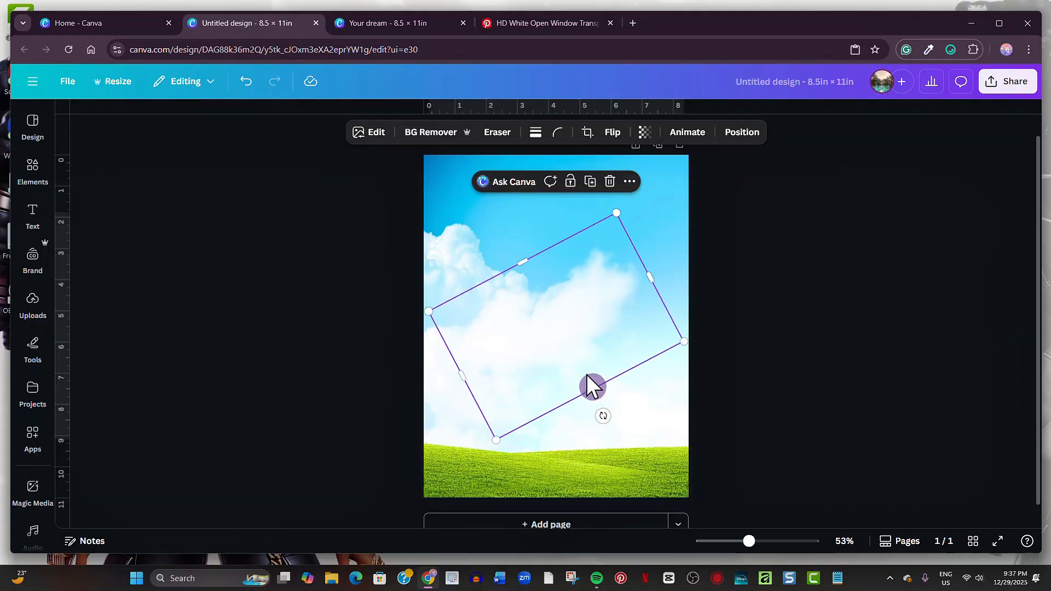
left_click_drag(580, 362, 620, 195)
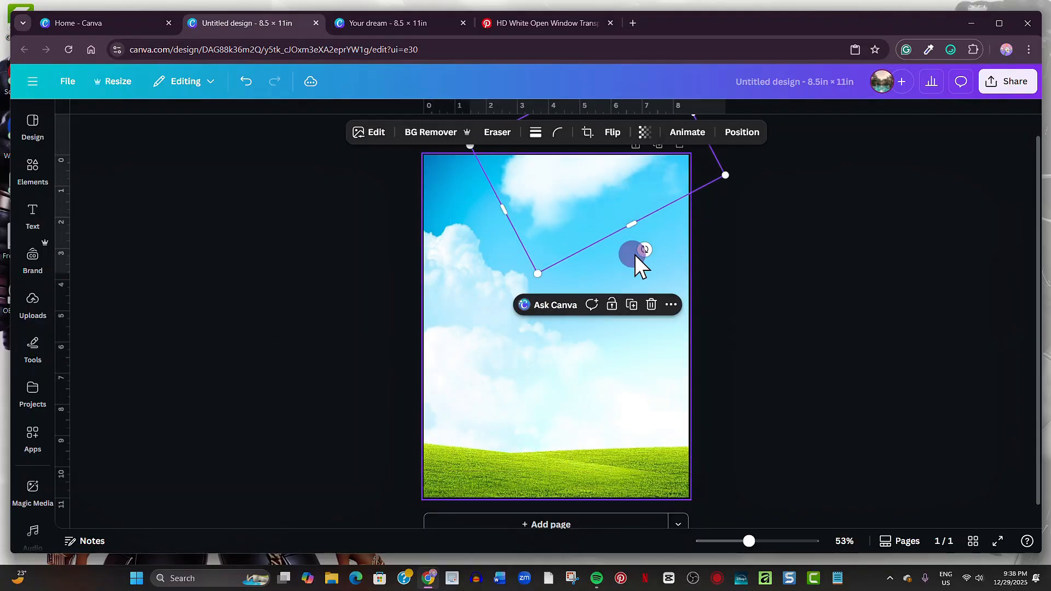
left_click_drag(639, 250, 678, 221)
mouse_move(590, 209)
left_mouse_down()
mouse_move(597, 193)
mouse_move(584, 195)
mouse_move(584, 181)
mouse_move(586, 192)
left_mouse_up()
- Straighten the Haven Realty logo and remove its white background
left_click_drag(518, 346, 546, 346)
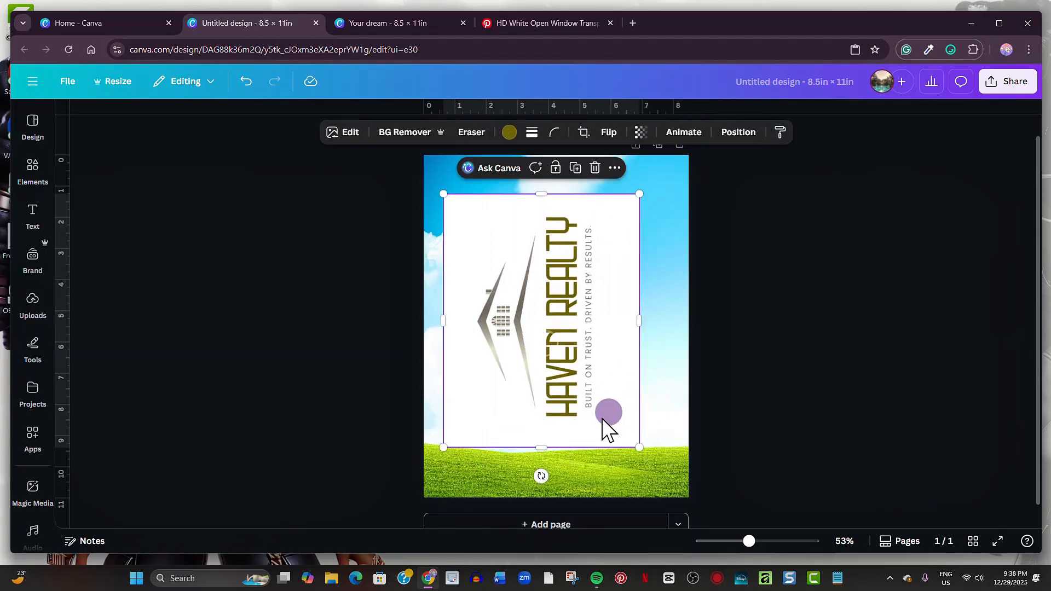
left_click_drag(542, 471, 448, 321)
left_click_drag(560, 332, 574, 328)
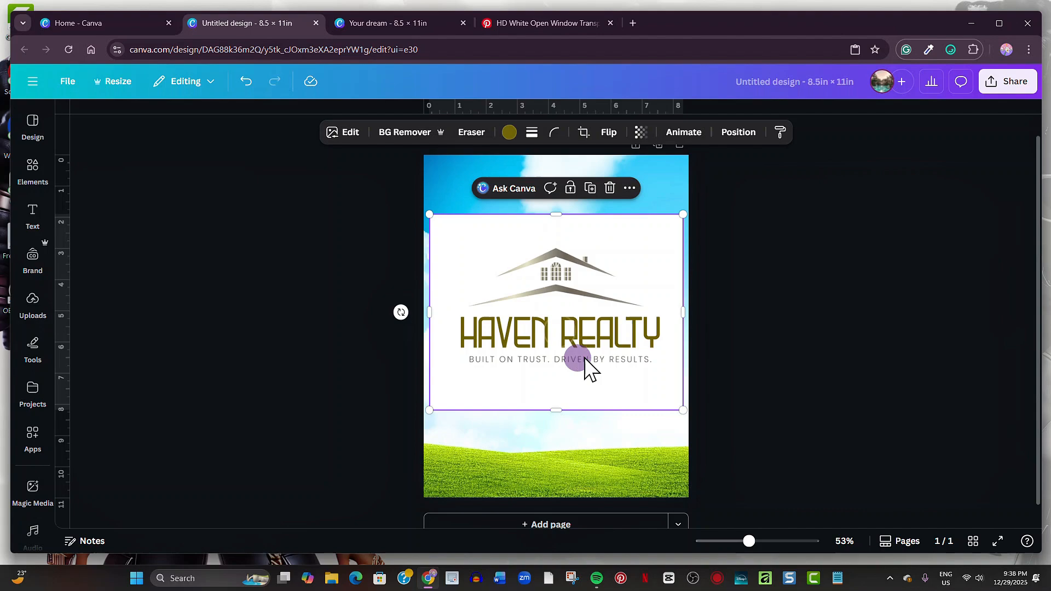
left_click(431, 140)
- Crop the logo's empty space, shrink it and place it at the top centre over the cloud
left_click_drag(557, 410, 558, 375)
left_click(559, 206)
left_click(514, 240)
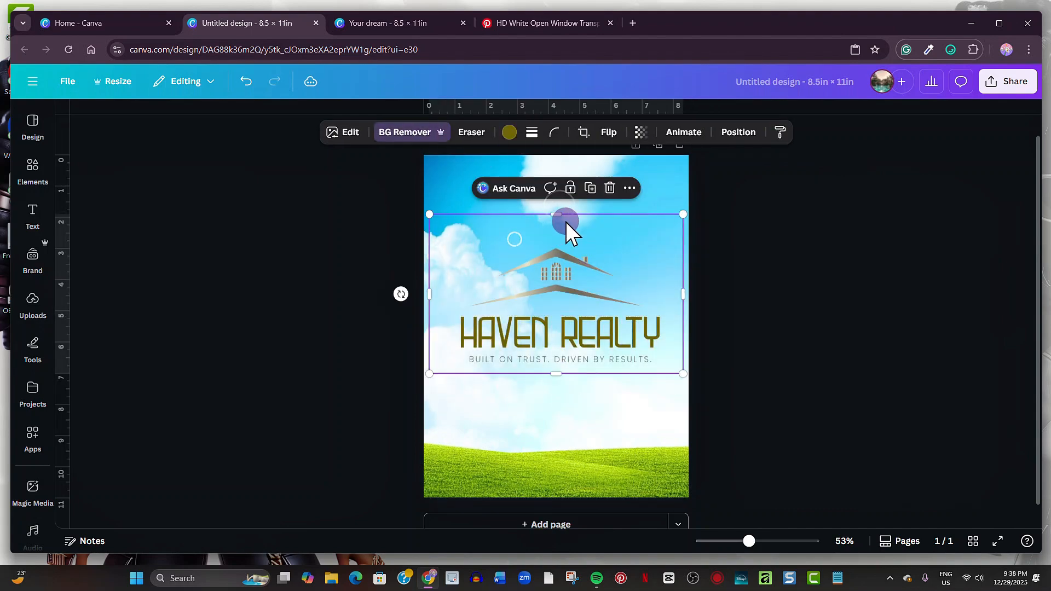
left_click_drag(556, 214, 556, 240)
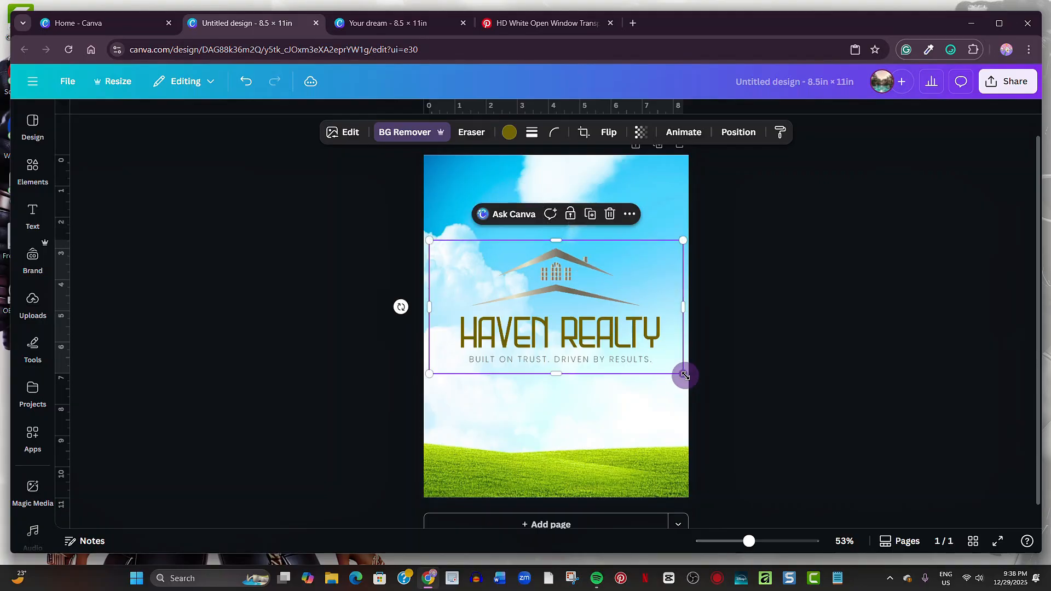
left_click_drag(685, 375, 523, 290)
left_click_drag(497, 268, 609, 178)
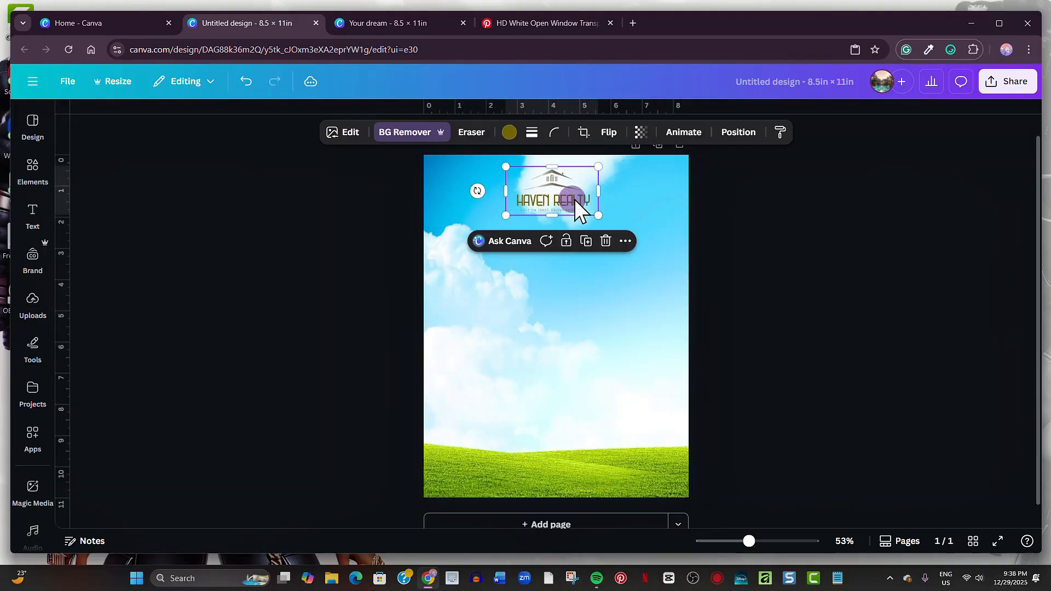
left_click(612, 169)
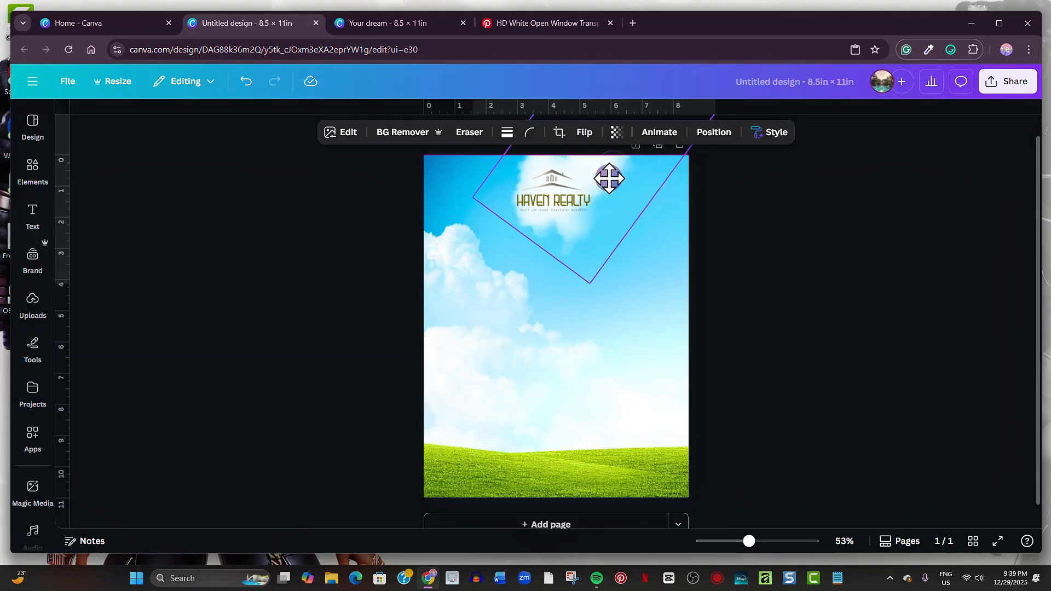
left_click(794, 246)
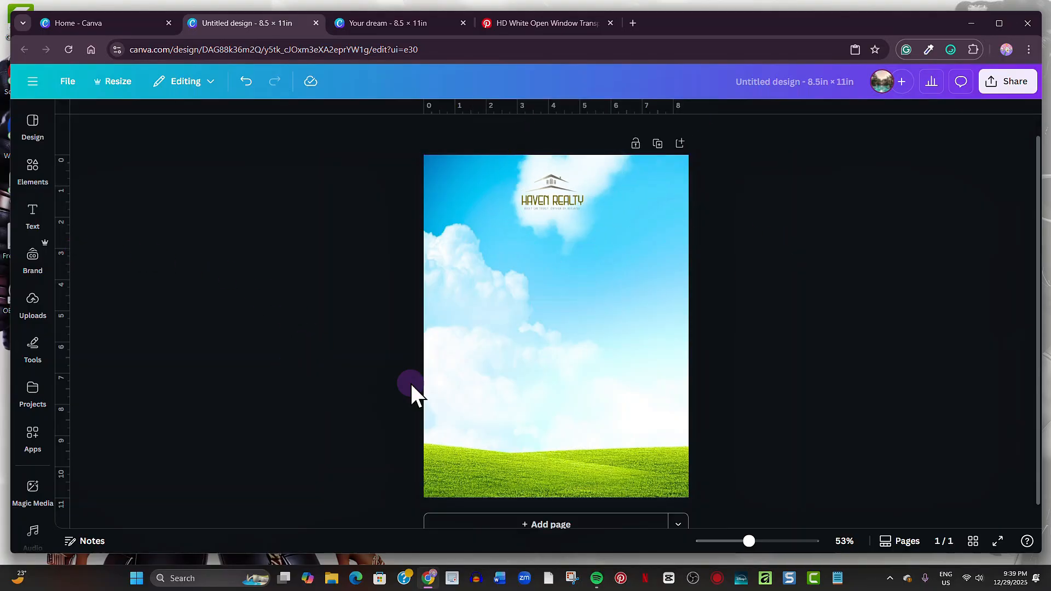
- Paste the agent's portrait, remove its brown background, trim its left edge and place it bottom centre
key("ctrl+v")
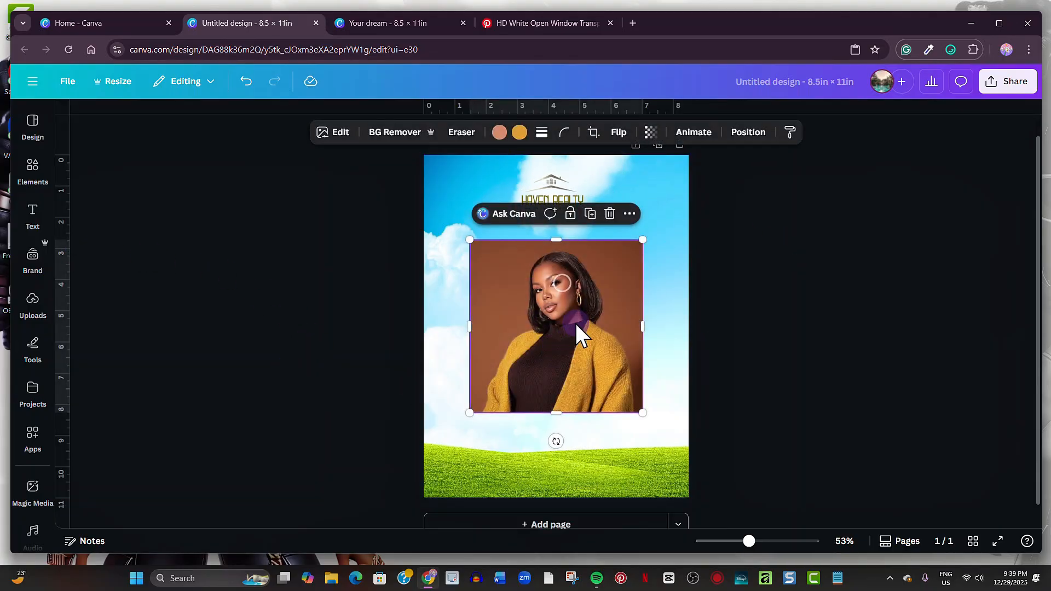
left_click(394, 133)
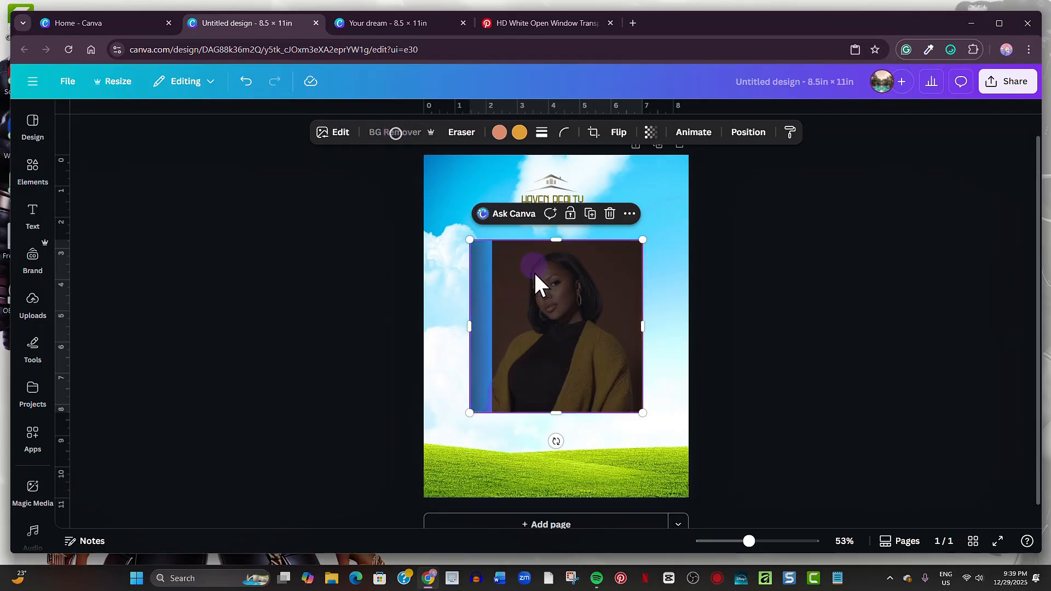
left_click_drag(471, 300, 481, 302)
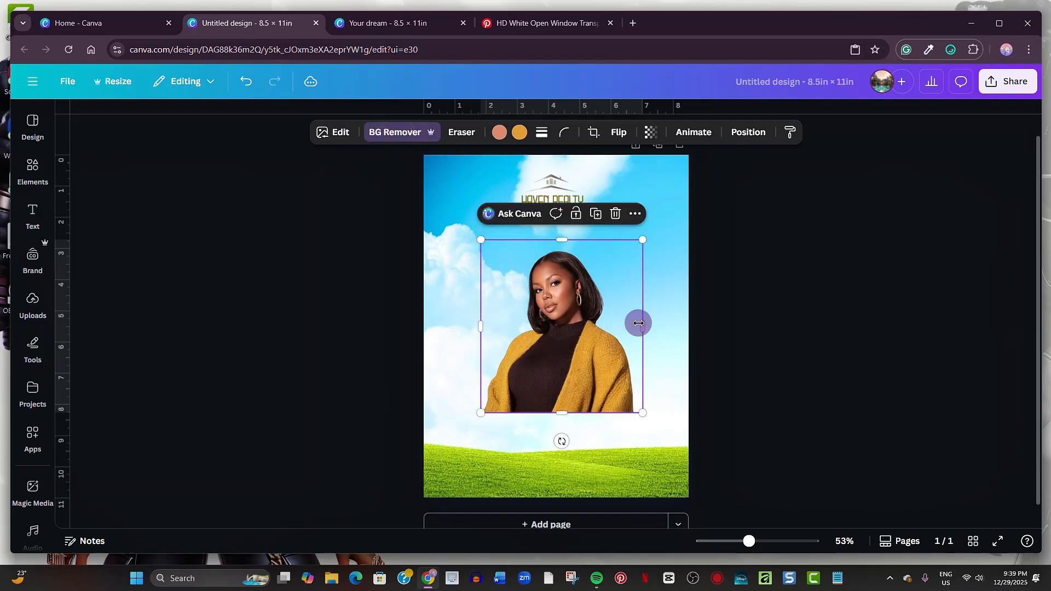
left_click_drag(594, 327, 586, 403)
left_click(740, 340)
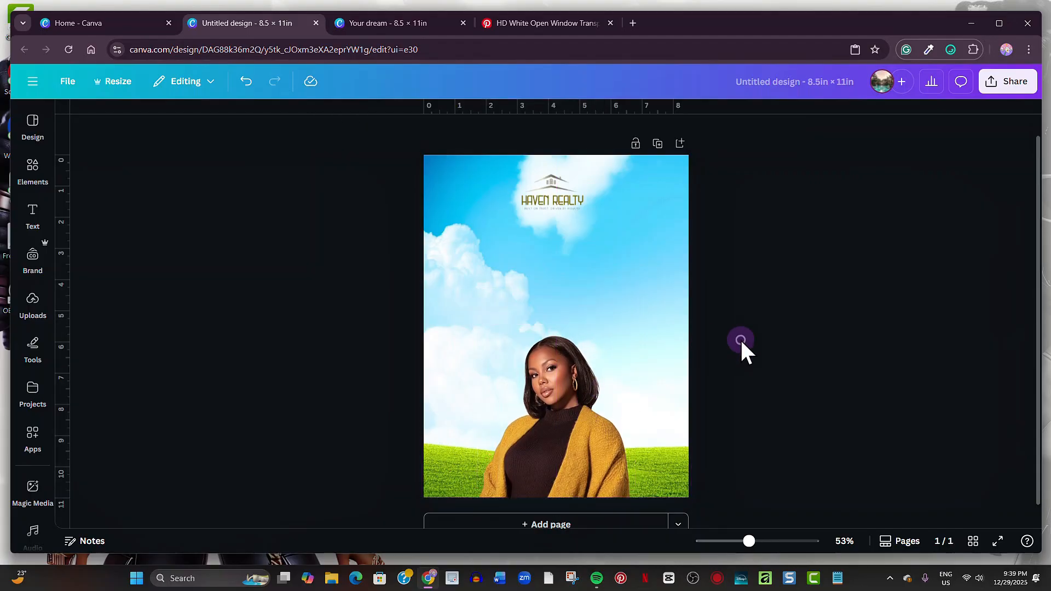
- Paste the 'Kingston's #1' caption and set its font to Poppins
key("ctrl+v")
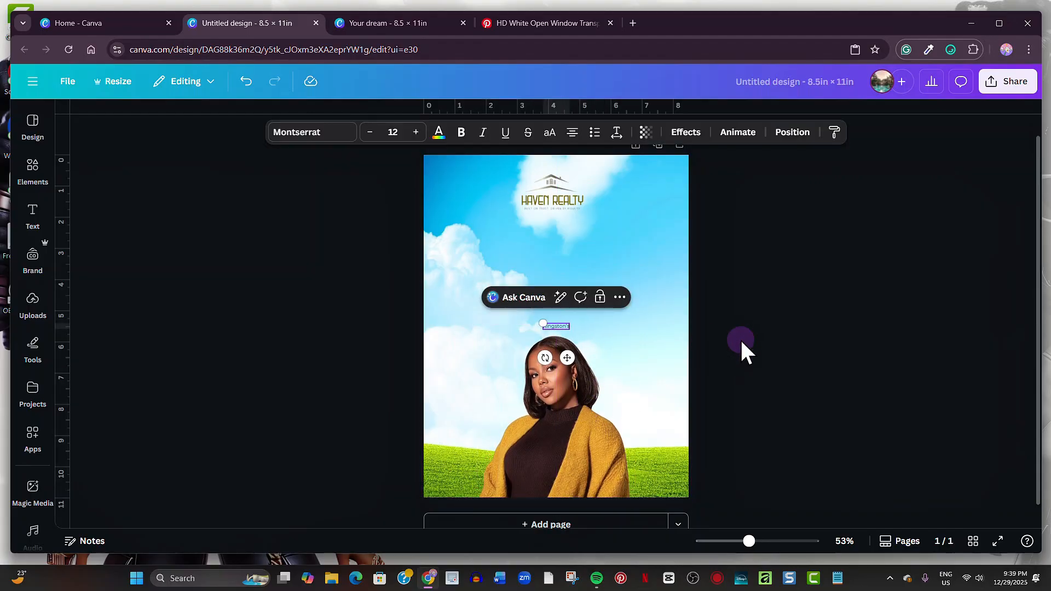
left_click(332, 131)
left_click(141, 224)
type("poppins")
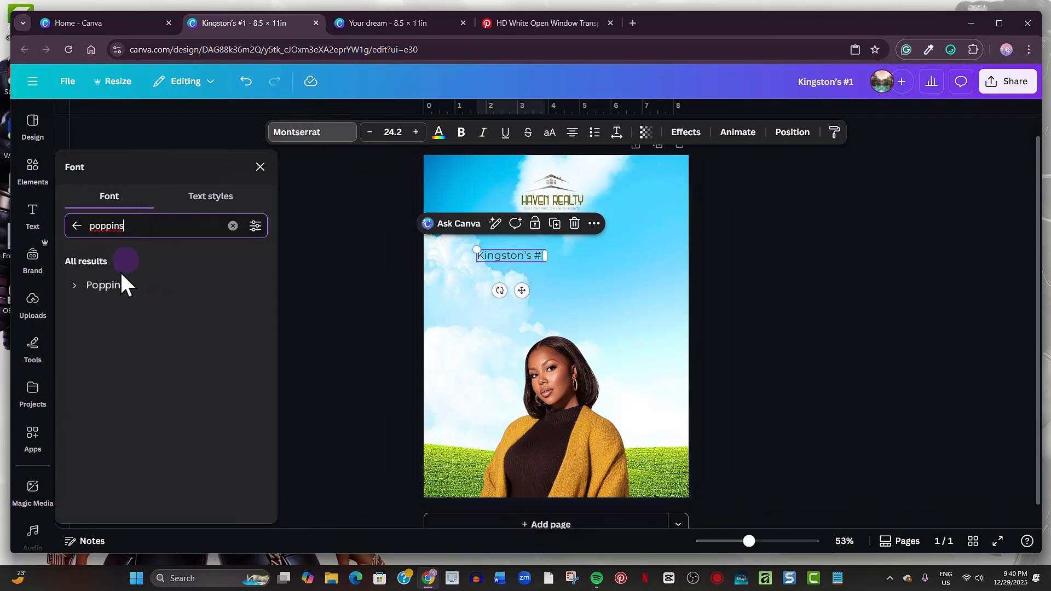
left_click(75, 286)
left_click(258, 164)
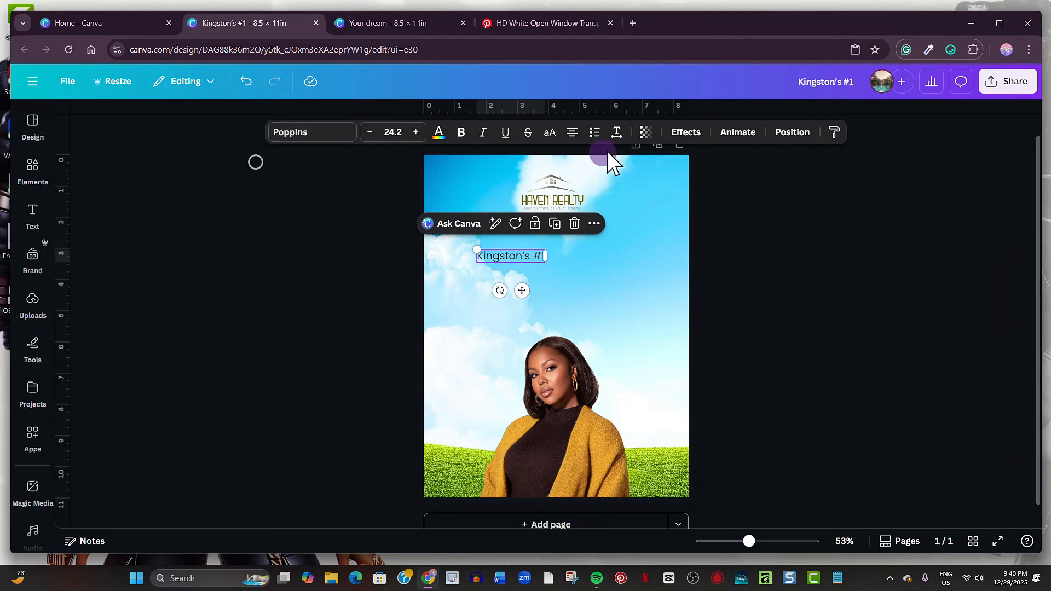
left_click(618, 133)
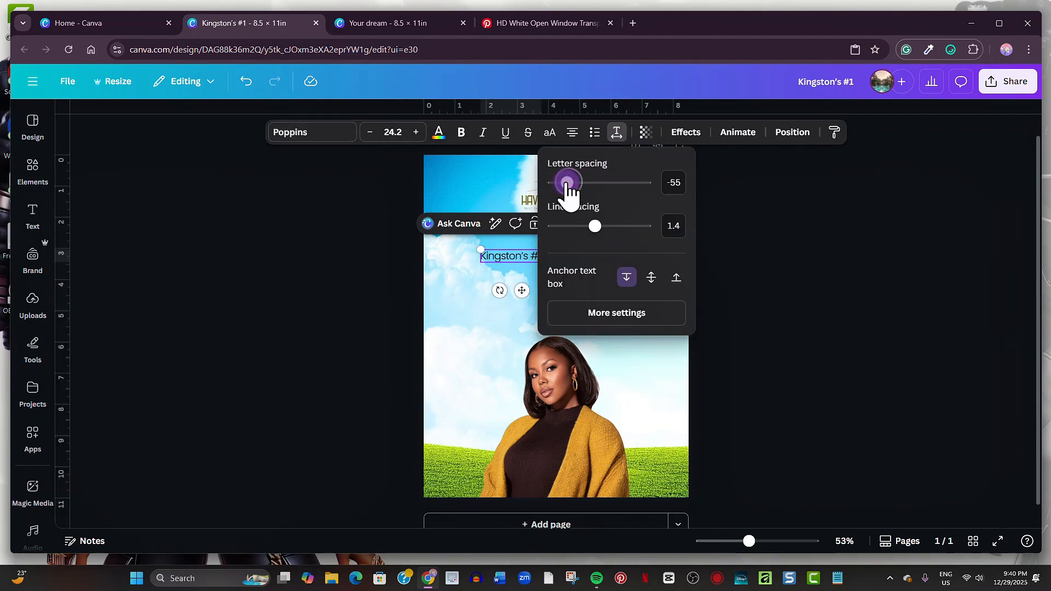
left_click(758, 277)
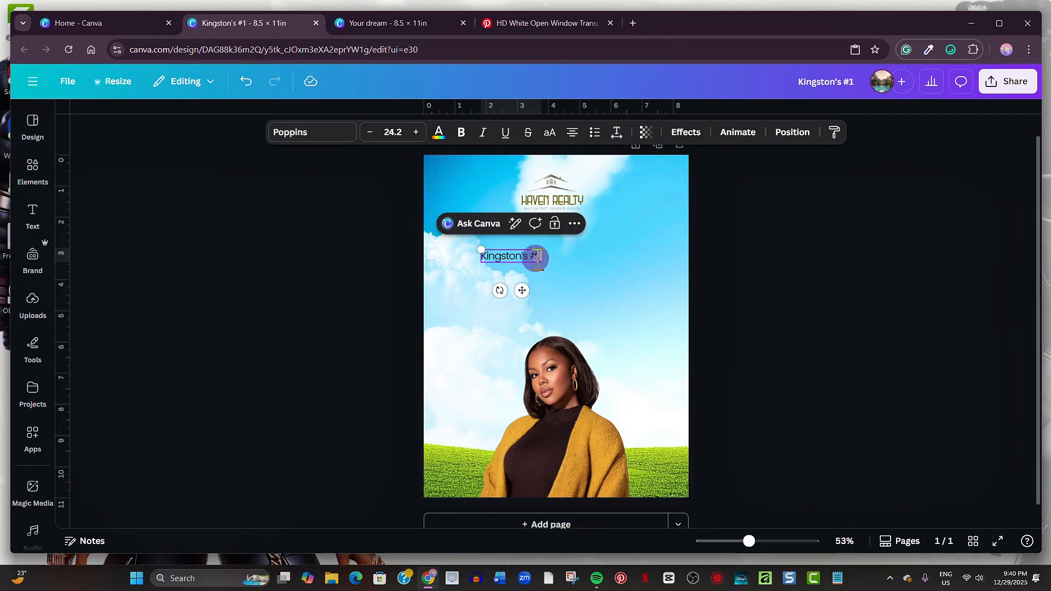
- Make '#1' bold in the caption and reposition the caption box
left_click_drag(530, 257, 544, 258)
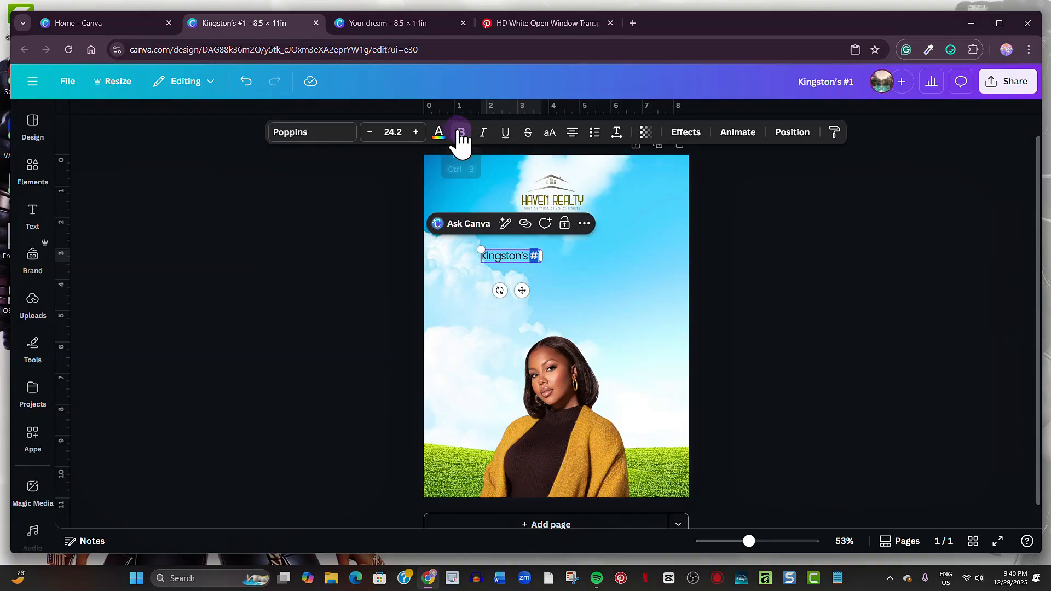
left_click(460, 132)
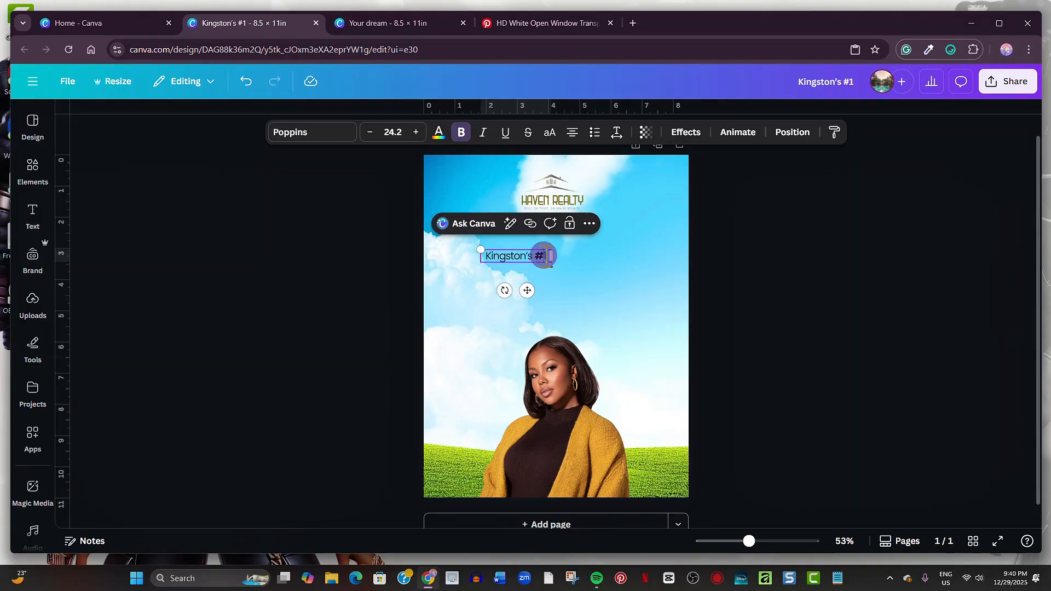
left_click(551, 256)
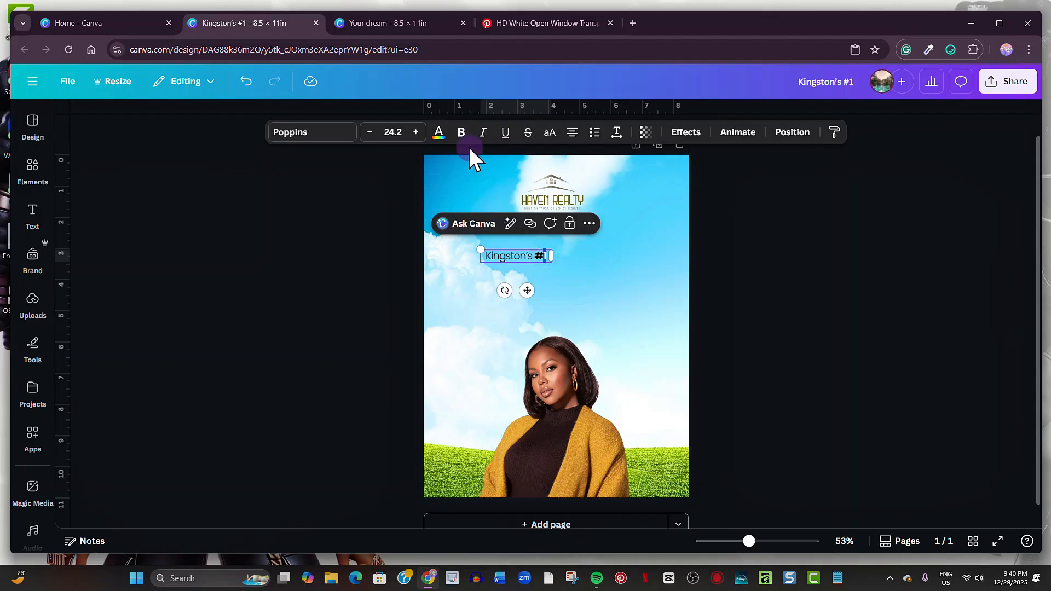
left_click(745, 313)
left_click(519, 259)
left_click_drag(519, 259, 547, 284)
- Turn a copy of the caption into 'realtor' in bold white text
double_click(547, 284)
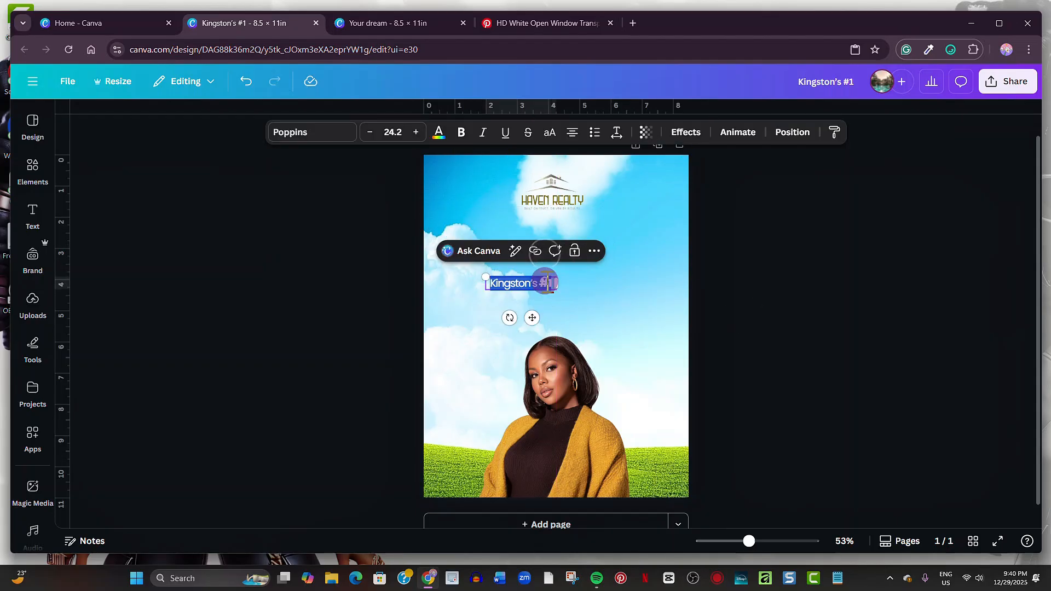
type("rea")
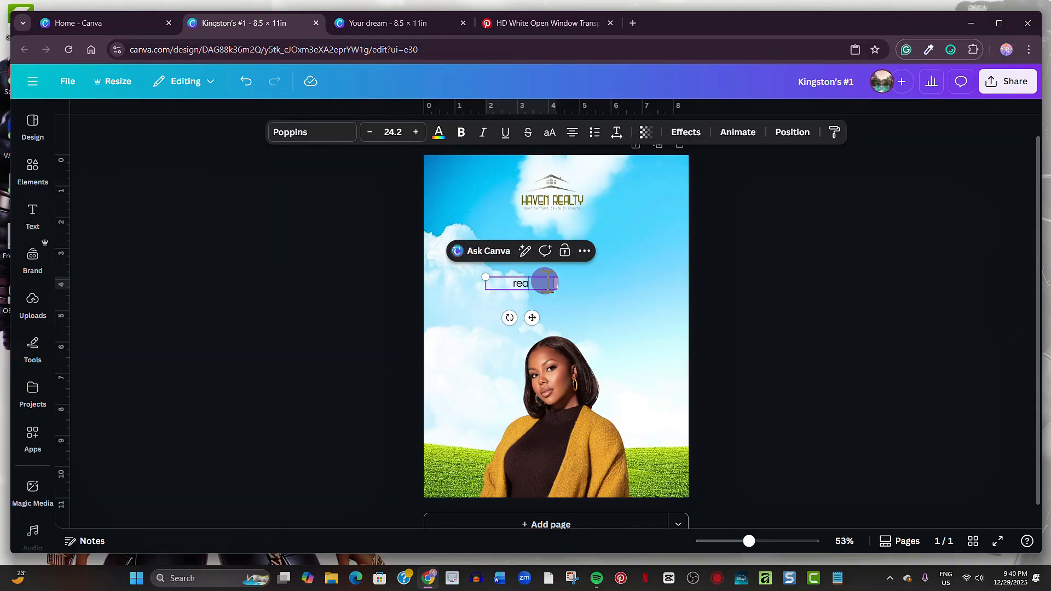
type("ltor")
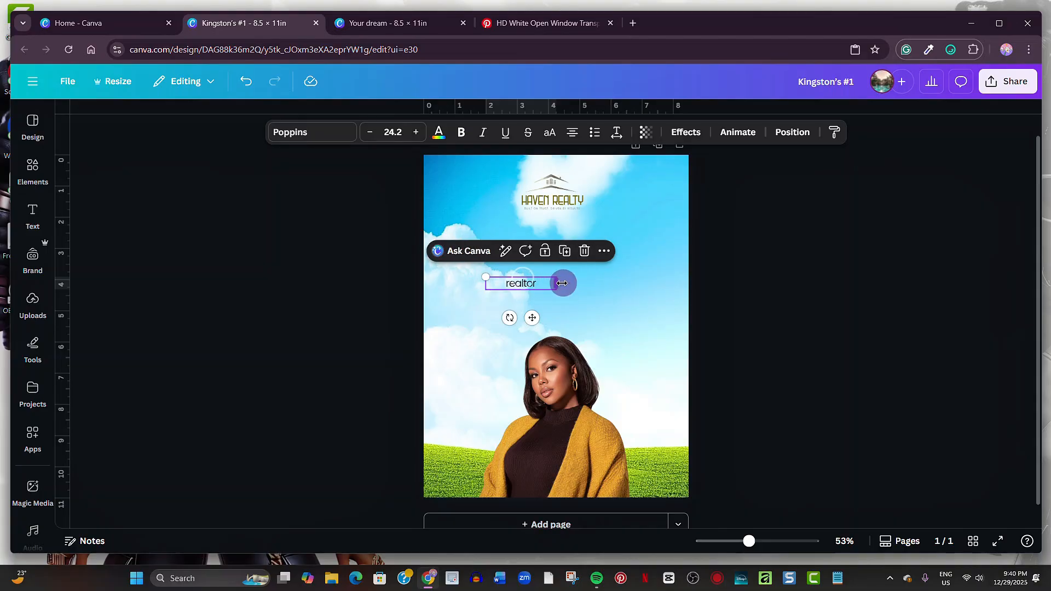
left_click_drag(563, 283, 517, 284)
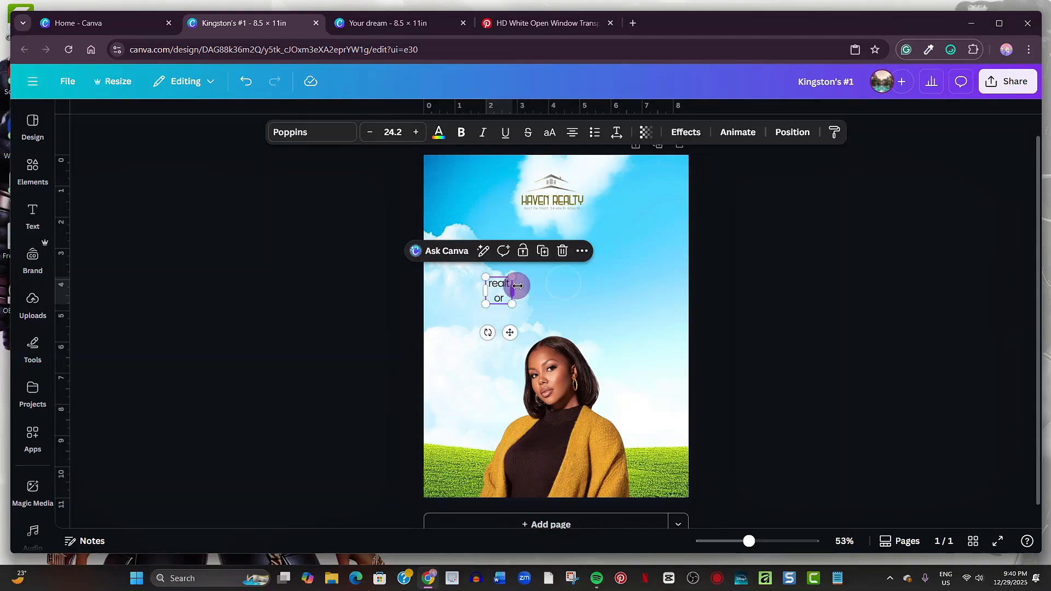
left_click(461, 131)
left_click(439, 132)
left_click(133, 258)
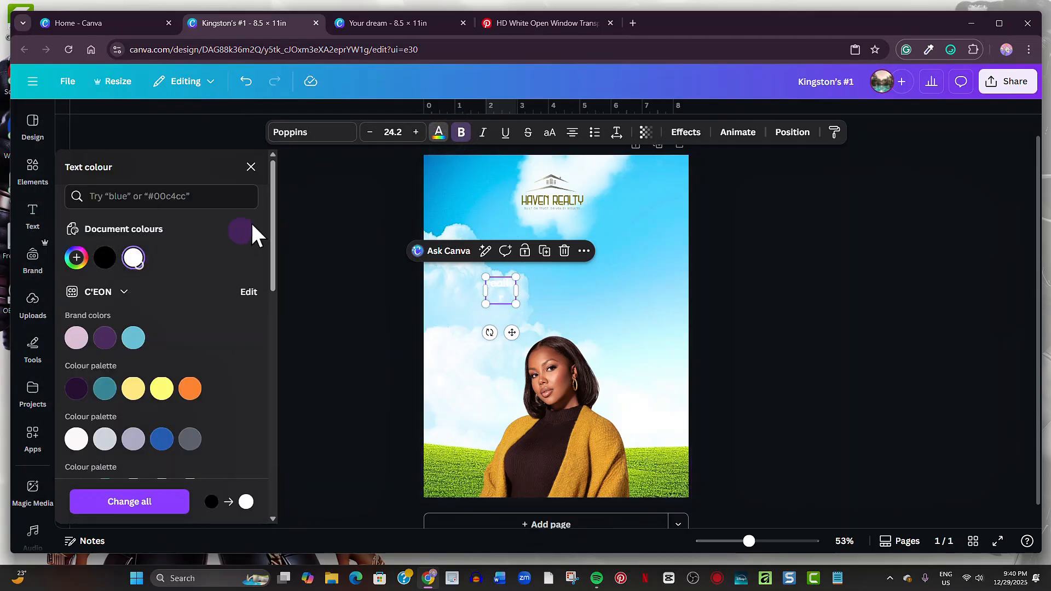
left_click(250, 167)
- Enlarge 'realtor' to headline size on one line, centre it and make it italic
left_click_drag(517, 291, 187, 246)
left_click_drag(471, 253, 659, 291)
left_click_drag(718, 281, 660, 291)
left_click_drag(591, 284, 629, 288)
left_click(483, 133)
left_click_drag(694, 323, 665, 312)
- Apply the Lift effect to 'realtor' at low intensity
left_click(685, 133)
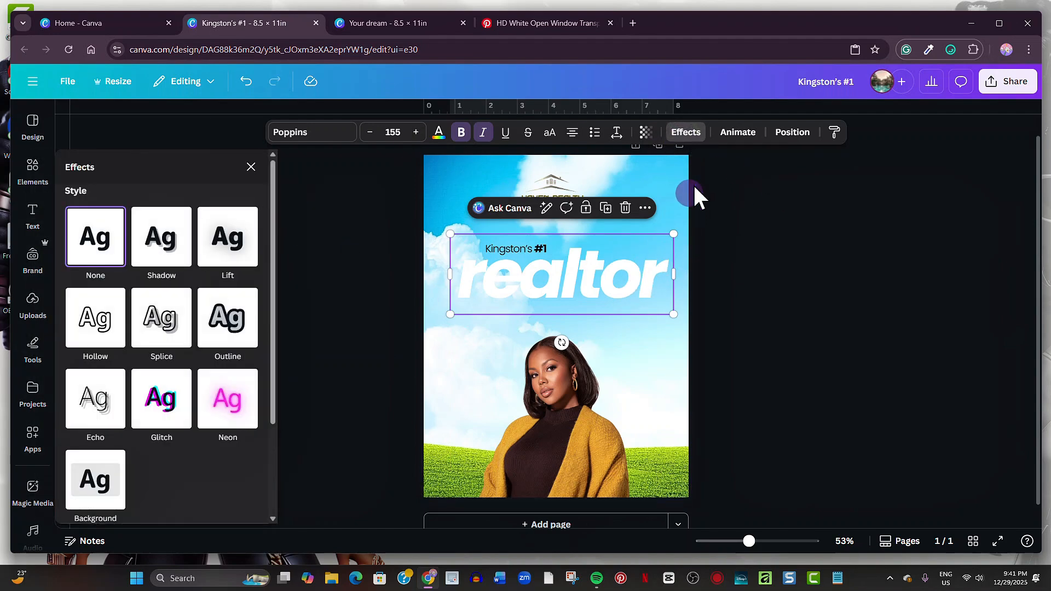
left_click(242, 257)
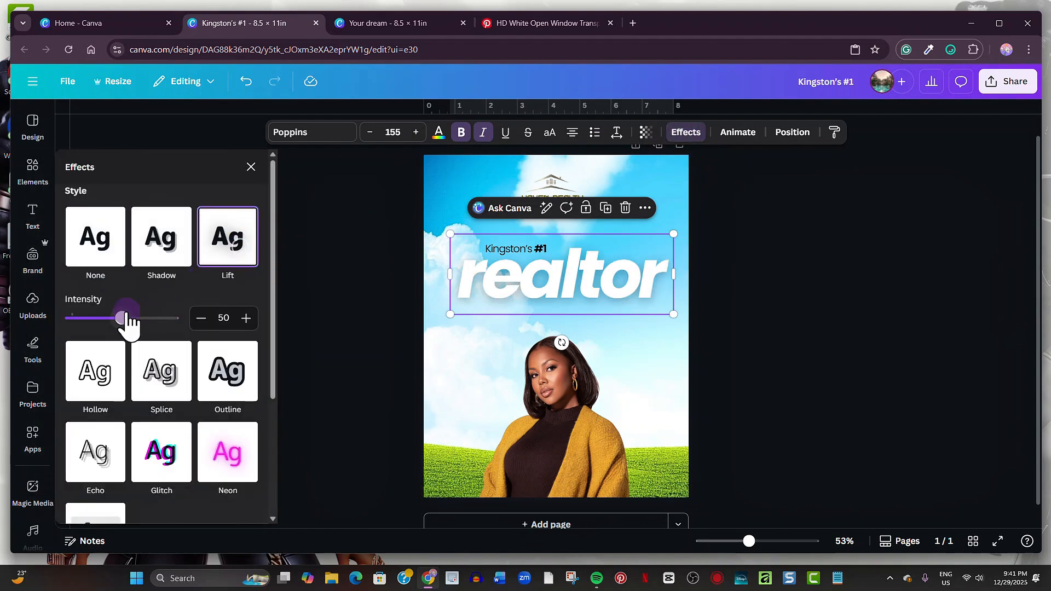
left_click_drag(122, 318, 85, 319)
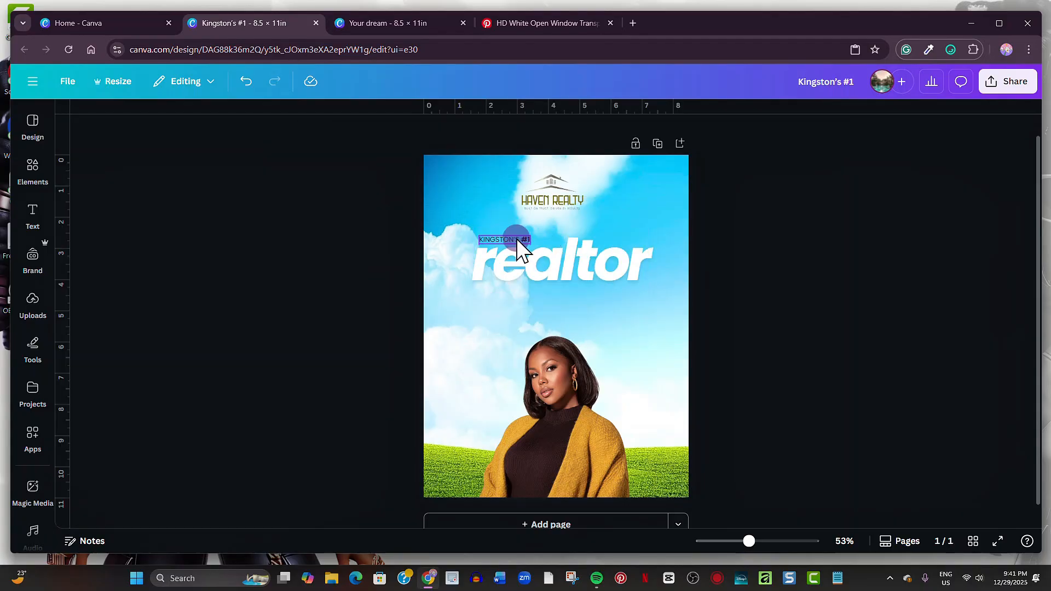
left_click(517, 239)
- Duplicate the caption under the right end of 'realtor', enter the agent's full name and turn off uppercase
left_click(548, 215)
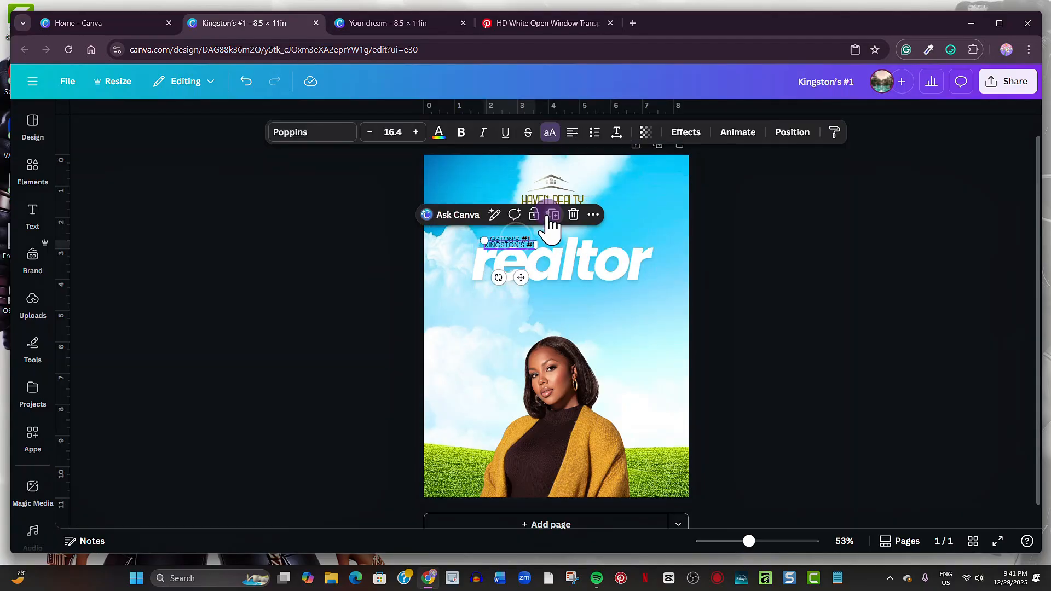
left_click_drag(524, 274, 618, 310)
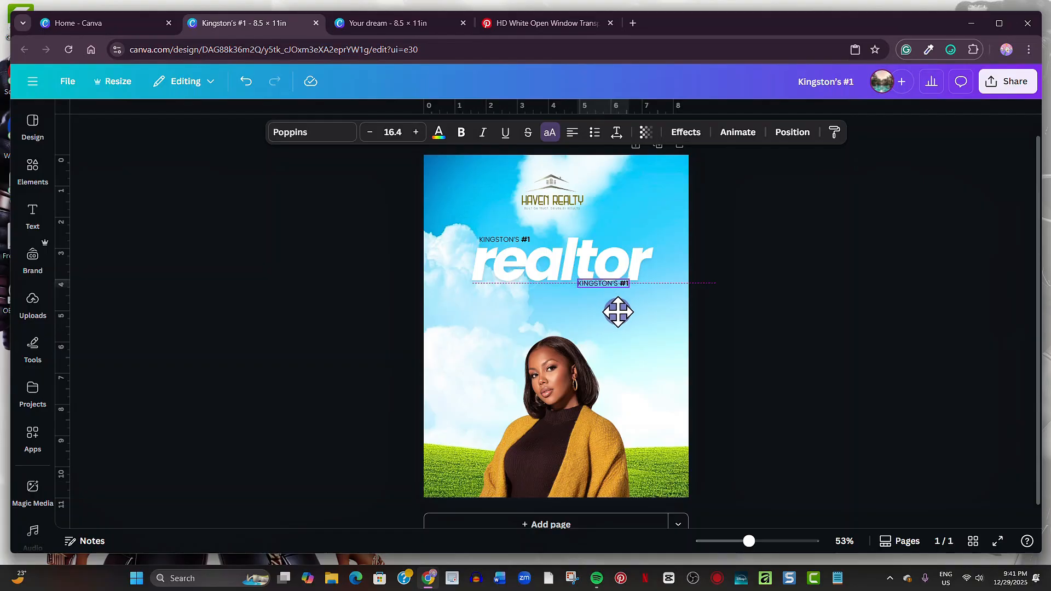
left_click_drag(750, 542, 768, 543)
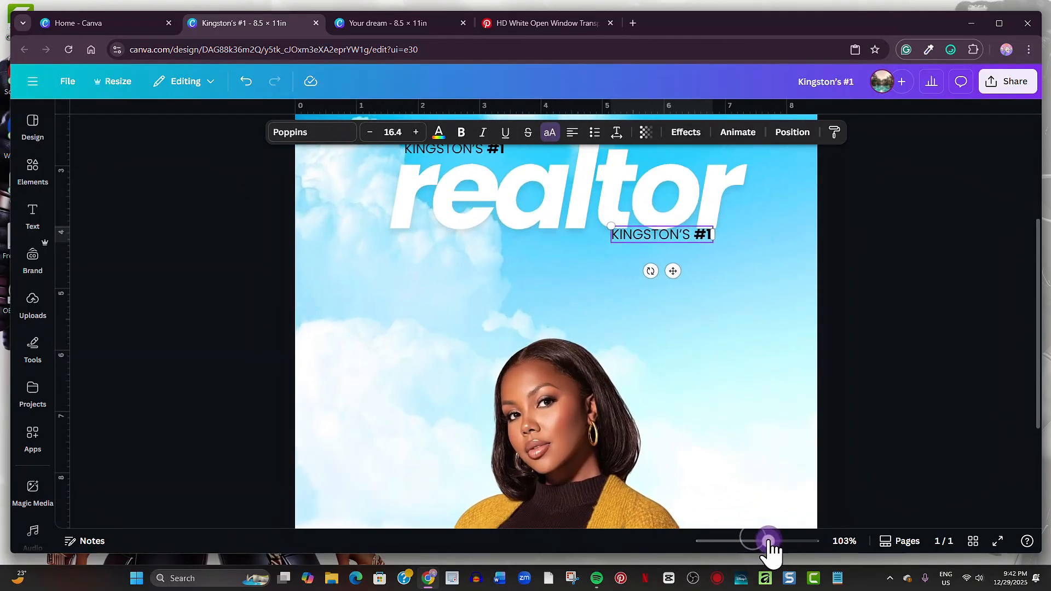
double_click(671, 303)
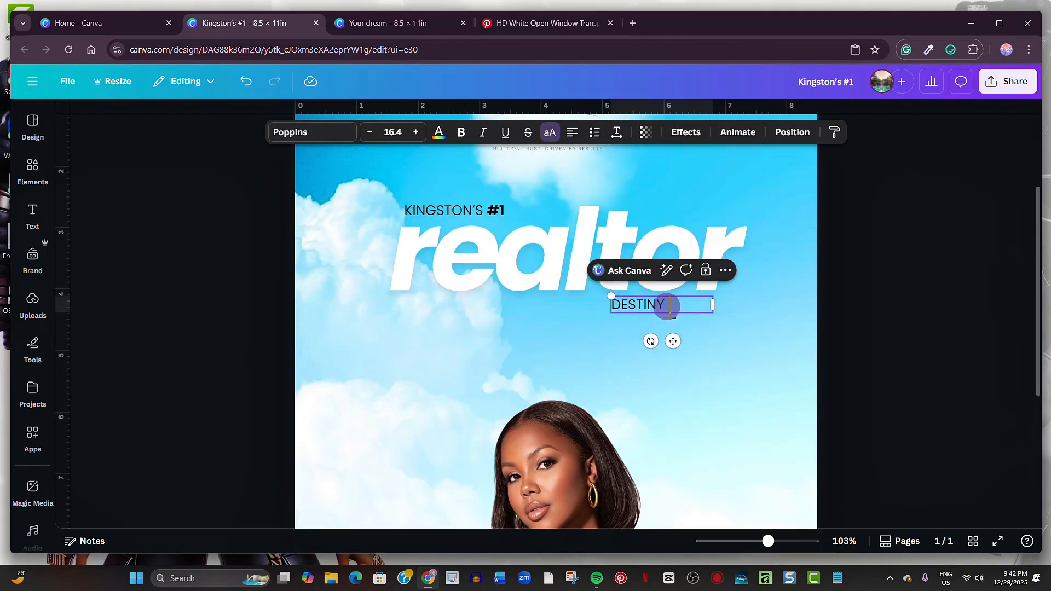
left_click(722, 338)
left_click(669, 307)
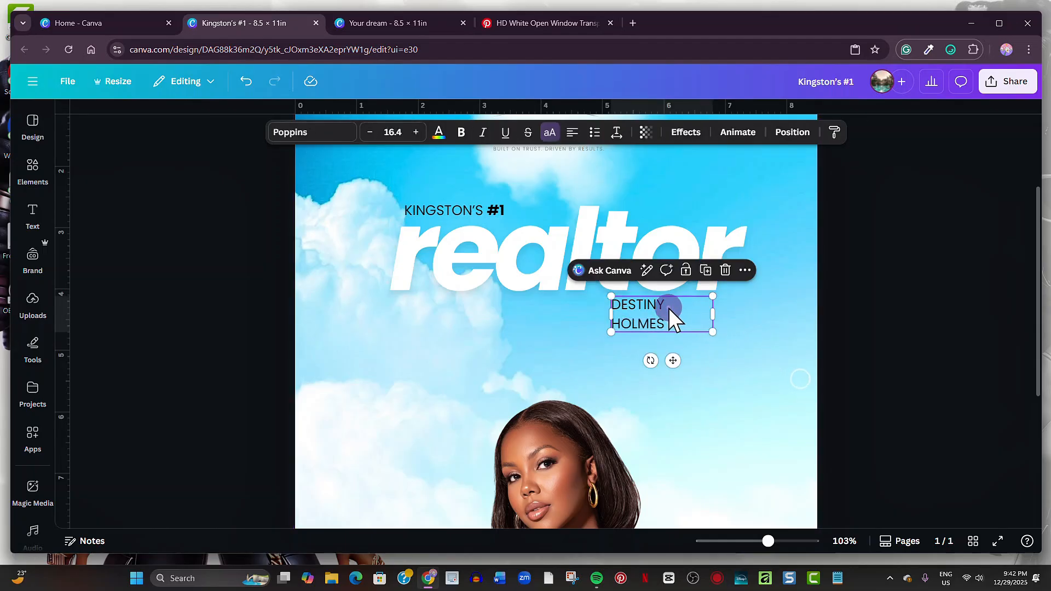
left_click(549, 132)
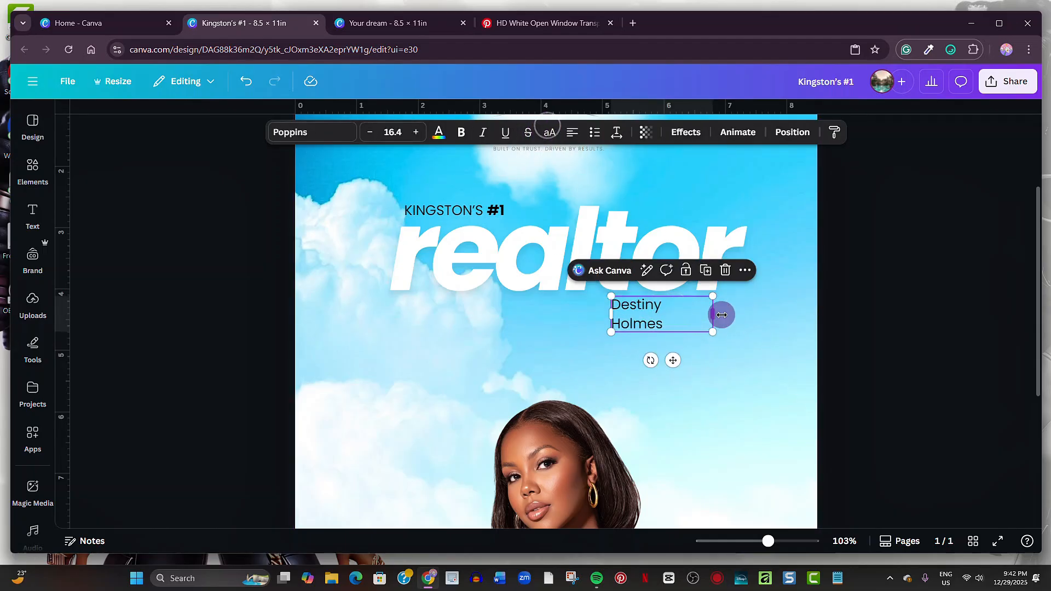
left_click_drag(712, 314, 741, 318)
left_click_drag(768, 542, 752, 542)
- Enlarge the agent's portrait, bring it to the front over the headline and shift it slightly right
left_click(591, 402)
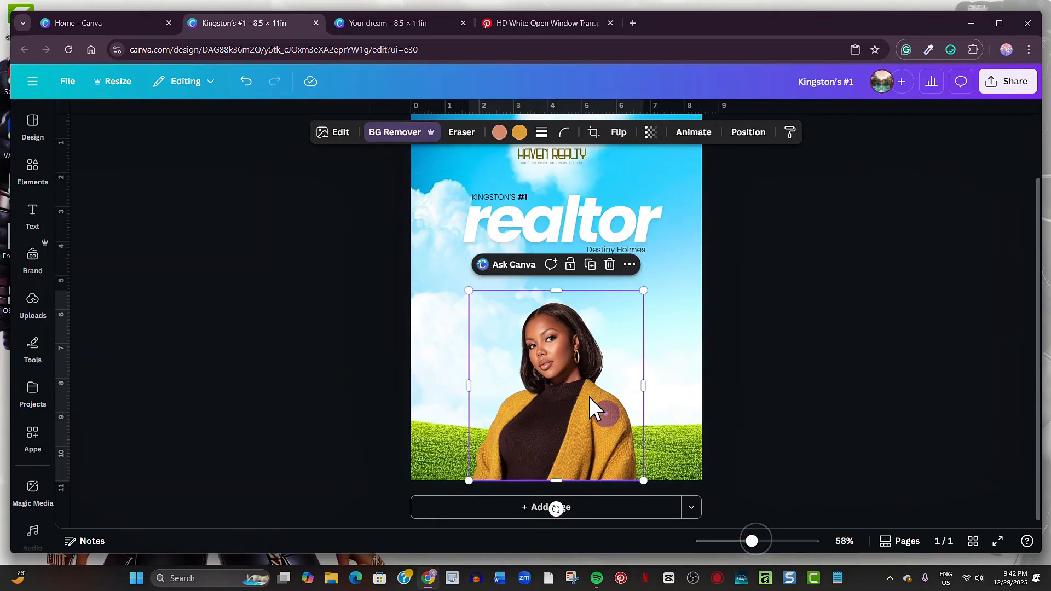
left_click_drag(469, 291, 397, 215)
left_click(753, 141)
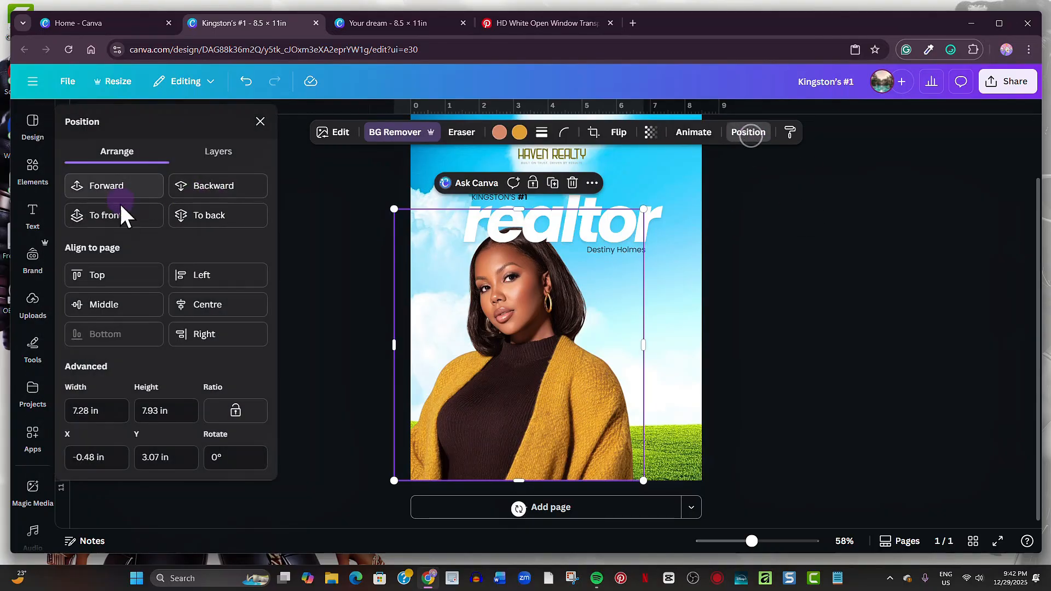
left_click(119, 214)
left_click(260, 121)
left_click_drag(540, 346, 571, 346)
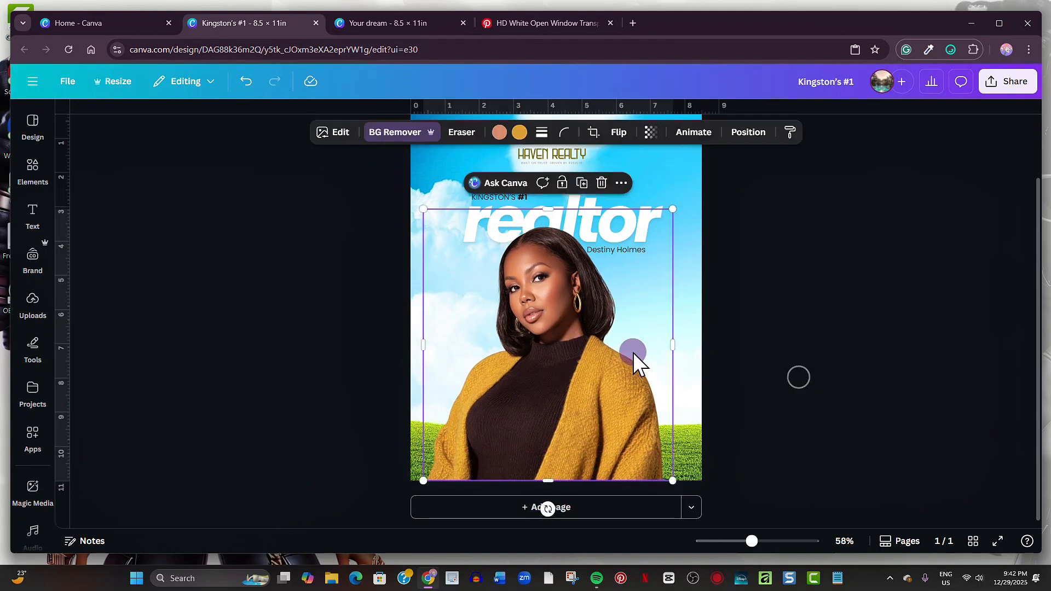
left_click(340, 134)
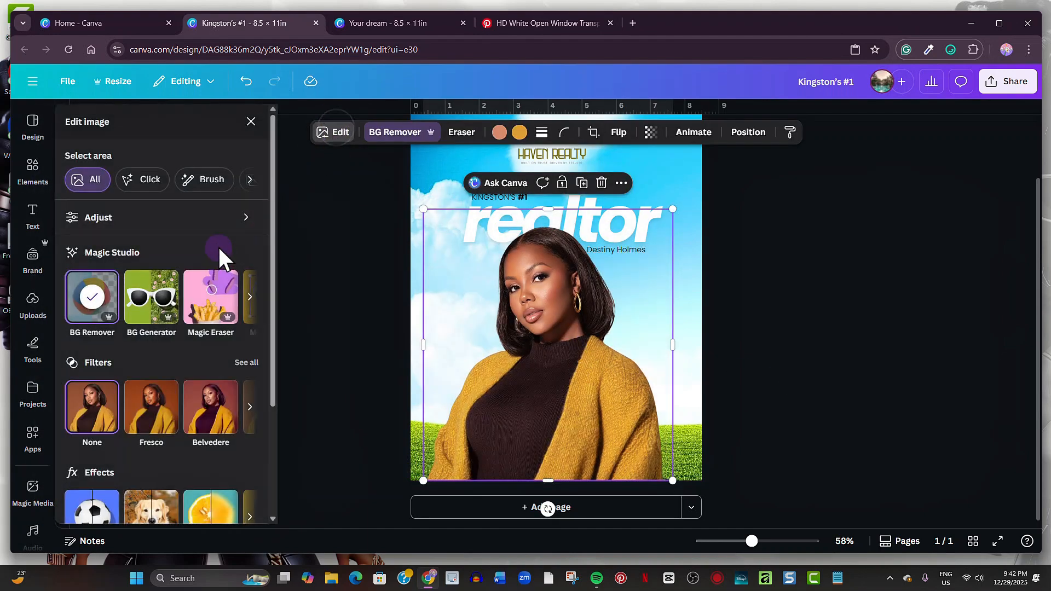
- Adjust the portrait to brightness 13, contrast 12 and highlights 10, with slight sharpening
left_click(218, 218)
scroll(192, 372, "down", 5)
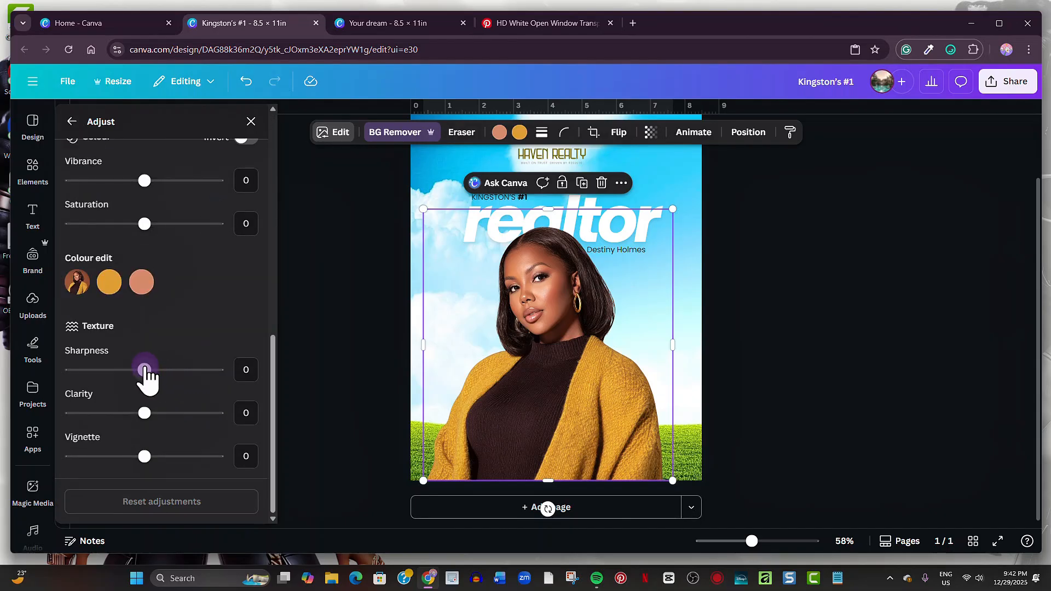
left_click_drag(145, 368, 157, 370)
scroll(166, 271, "up", 2)
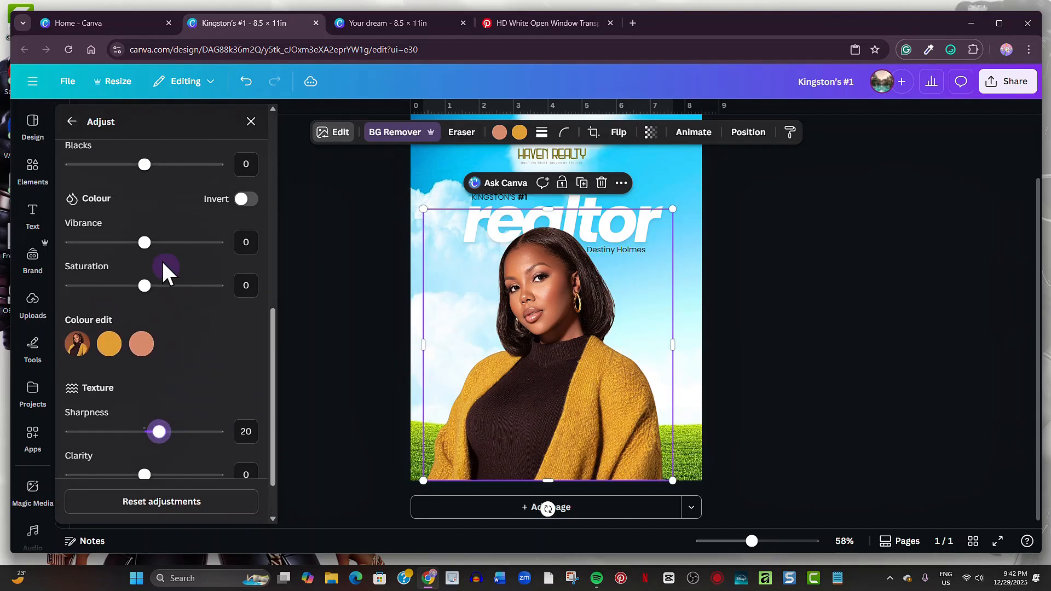
mouse_move(146, 244)
left_mouse_down()
mouse_move(159, 245)
mouse_move(148, 257)
left_mouse_up()
scroll(170, 347, "up", 5)
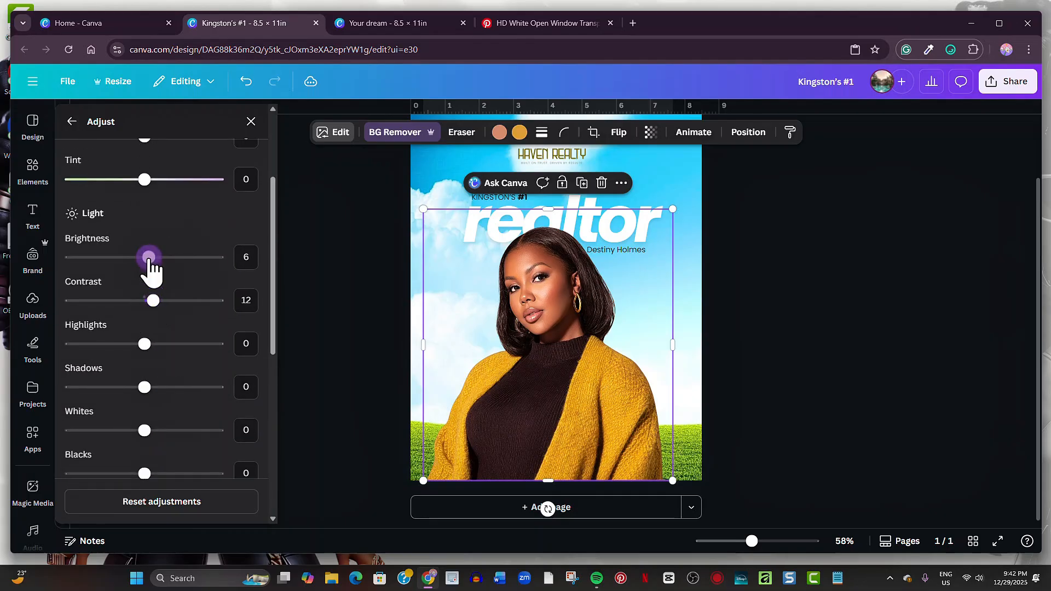
left_click_drag(144, 344, 151, 344)
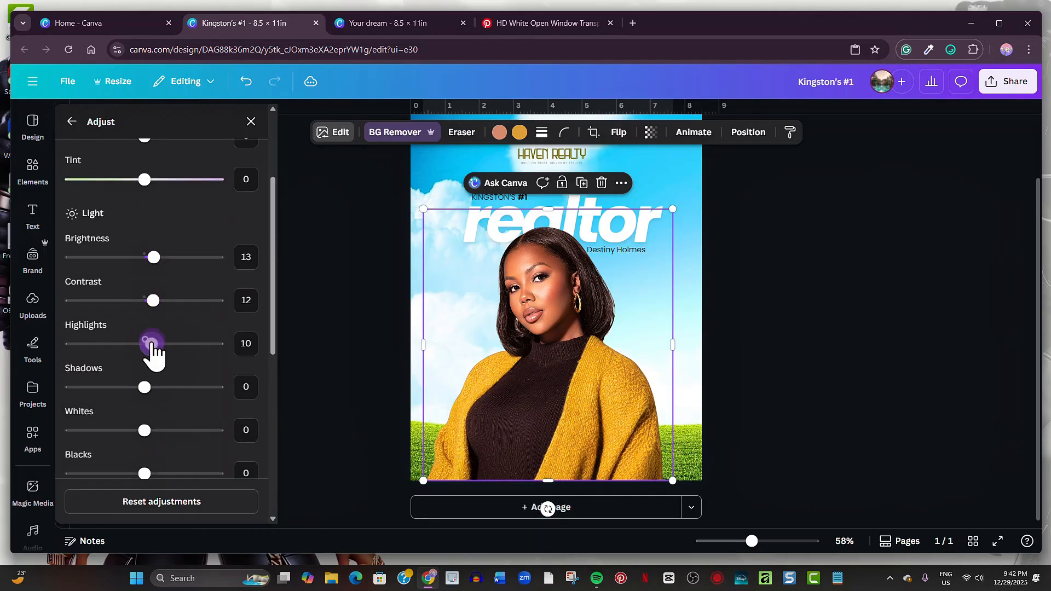
left_click(76, 124)
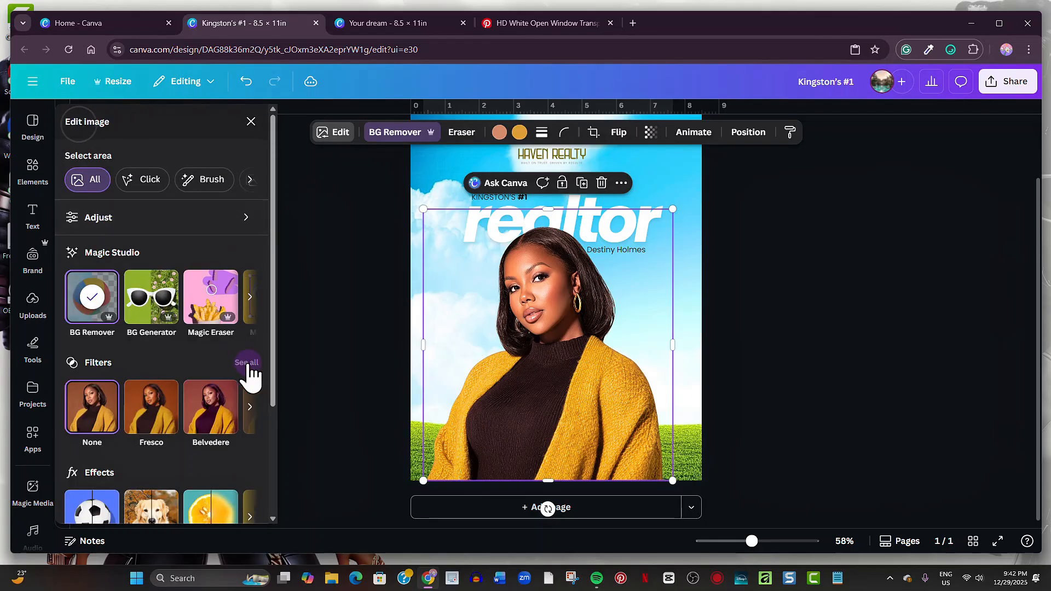
- Apply the Vinto filter to the portrait at a reduced intensity
left_click(247, 364)
scroll(200, 394, "down", 15)
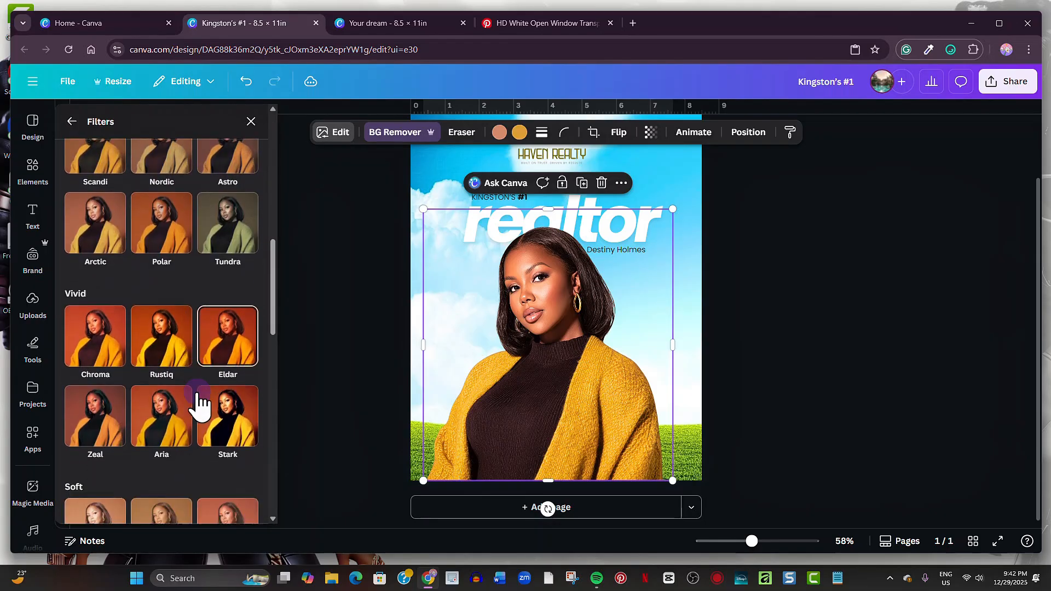
scroll(199, 405, "down", 6)
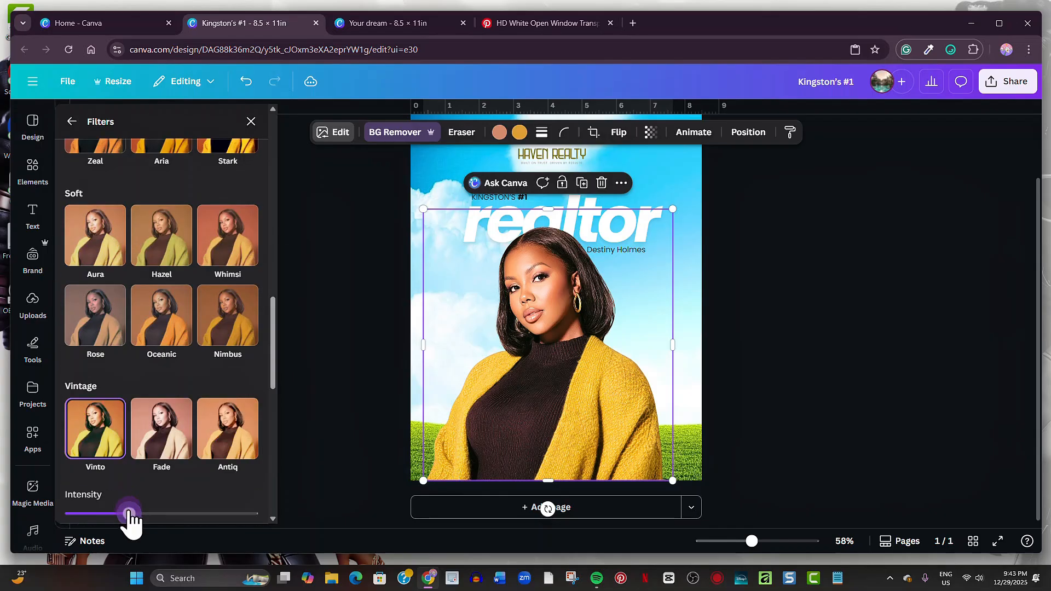
mouse_move(129, 513)
left_mouse_down()
mouse_move(159, 515)
mouse_move(104, 506)
mouse_move(163, 514)
mouse_move(112, 513)
left_mouse_up()
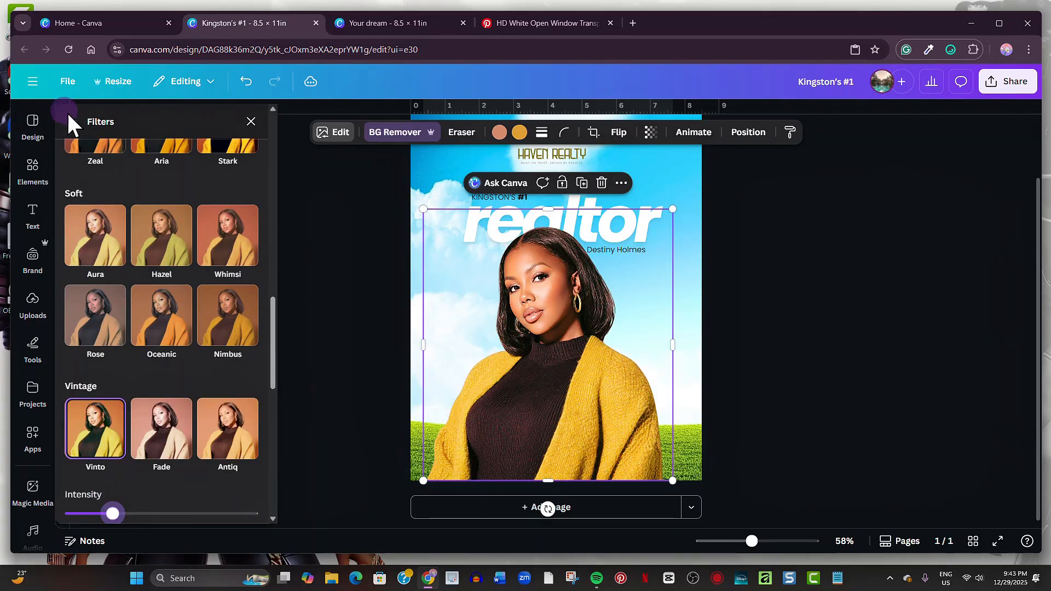
left_click(71, 121)
scroll(122, 419, "down", 3)
- Add a Drop shadow to the portrait with blur 20, angle 1, distance 32 and intensity 31
left_click(91, 448)
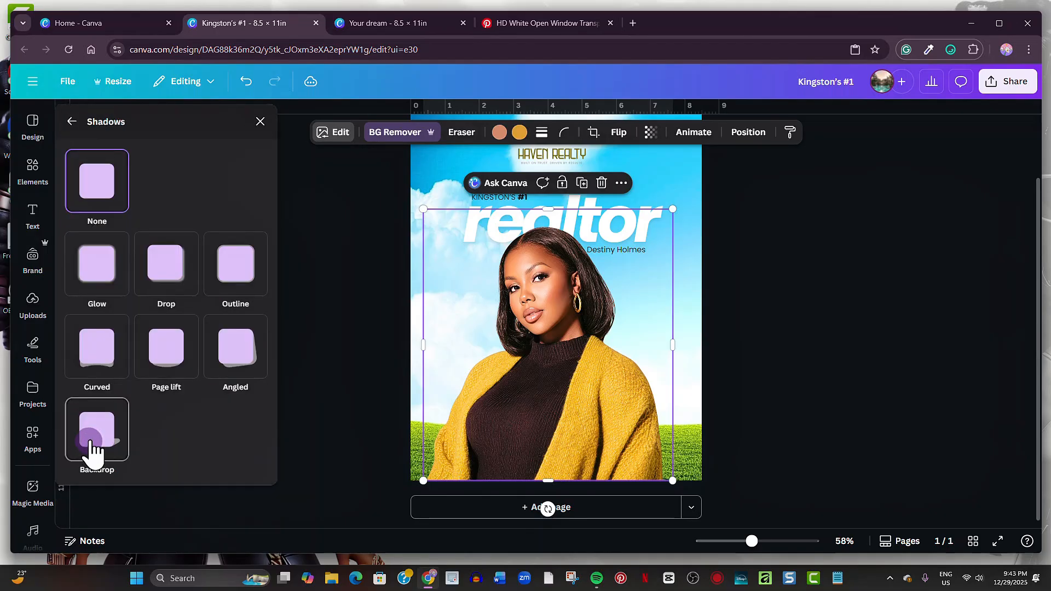
left_click(174, 292)
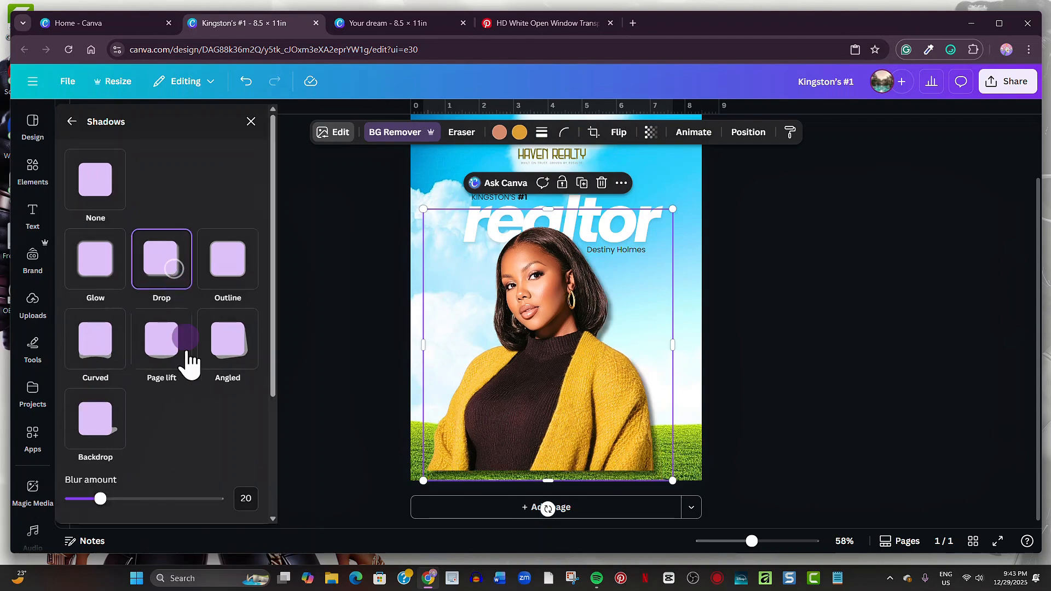
scroll(183, 363, "down", 2)
left_click_drag(156, 376, 92, 375)
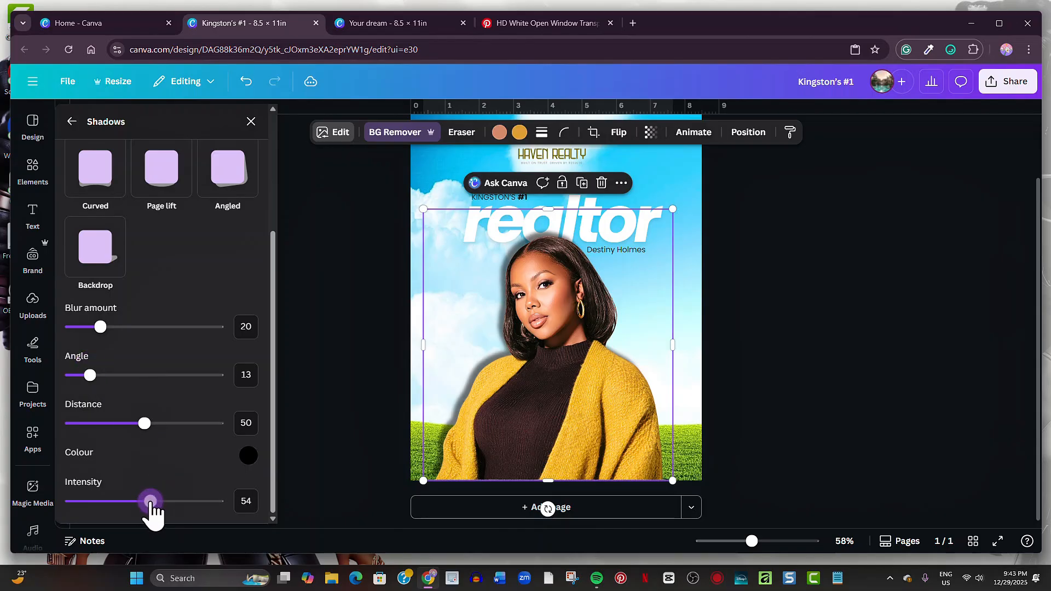
left_click_drag(145, 423, 99, 425)
left_click_drag(149, 502, 108, 500)
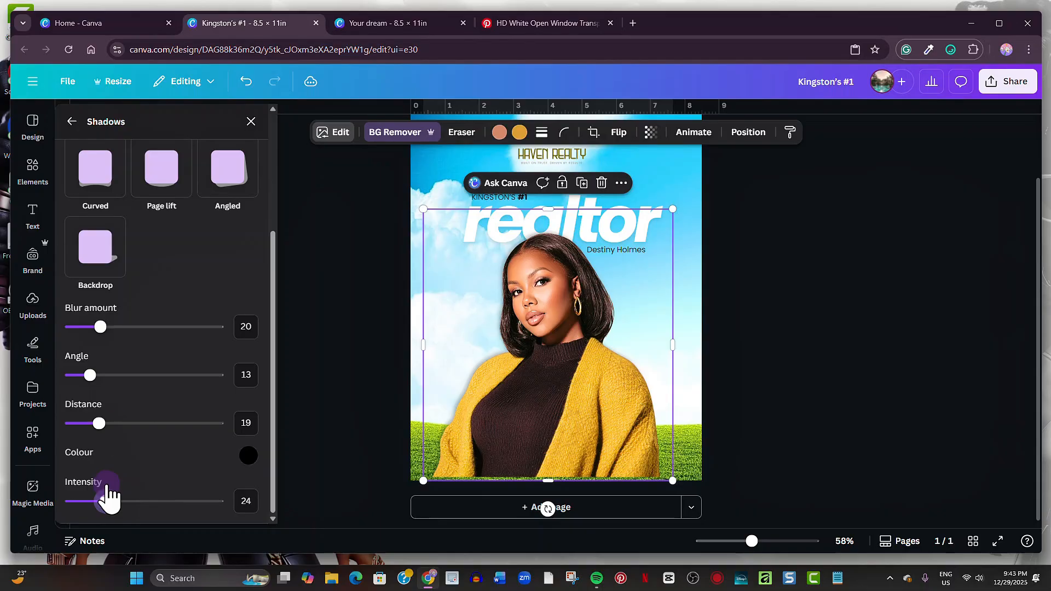
left_click_drag(98, 423, 117, 433)
left_click_drag(103, 501, 112, 510)
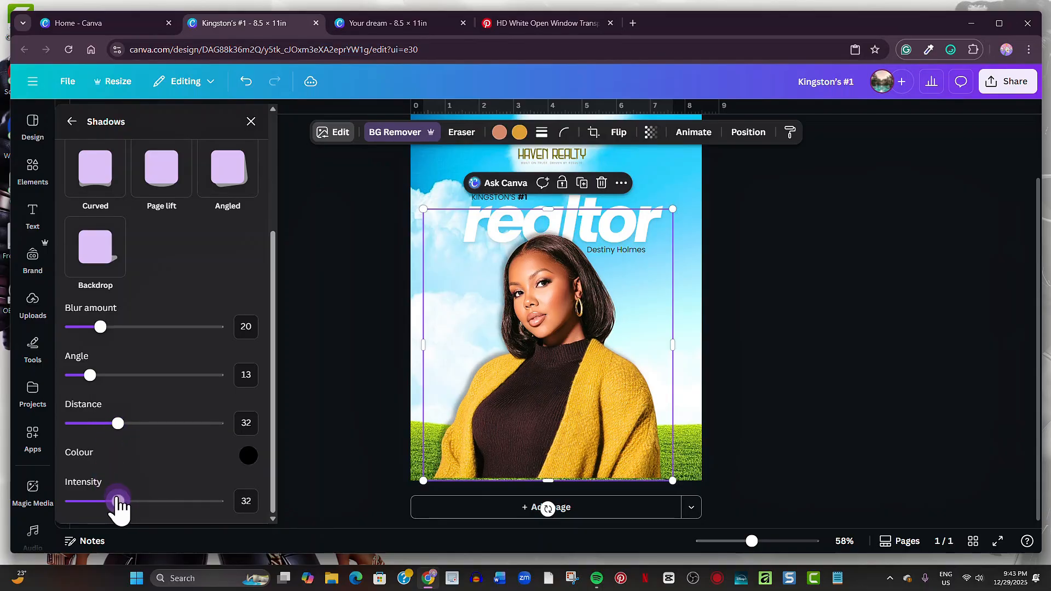
left_click_drag(90, 375, 71, 376)
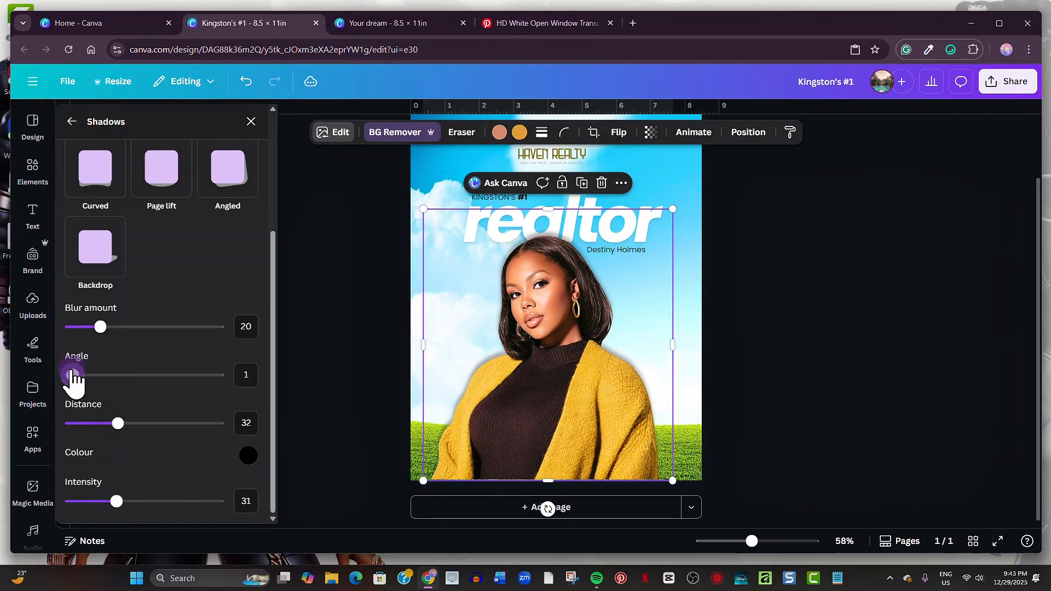
left_click(770, 385)
- Brush a light blur (size 69, intensity 11) across the bottom sweater of the agent's portrait
left_click(633, 390)
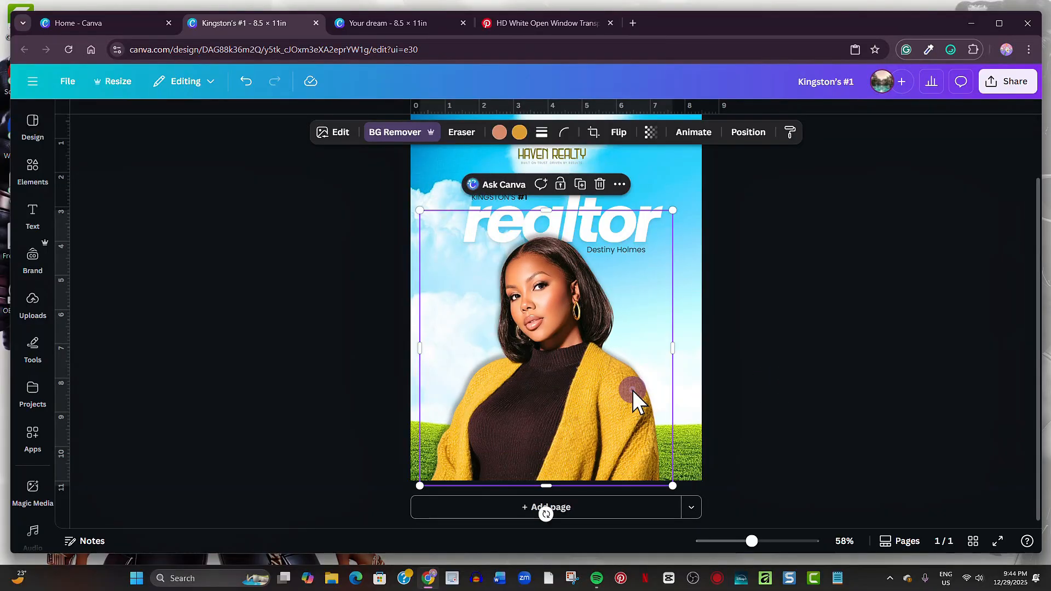
left_click(334, 134)
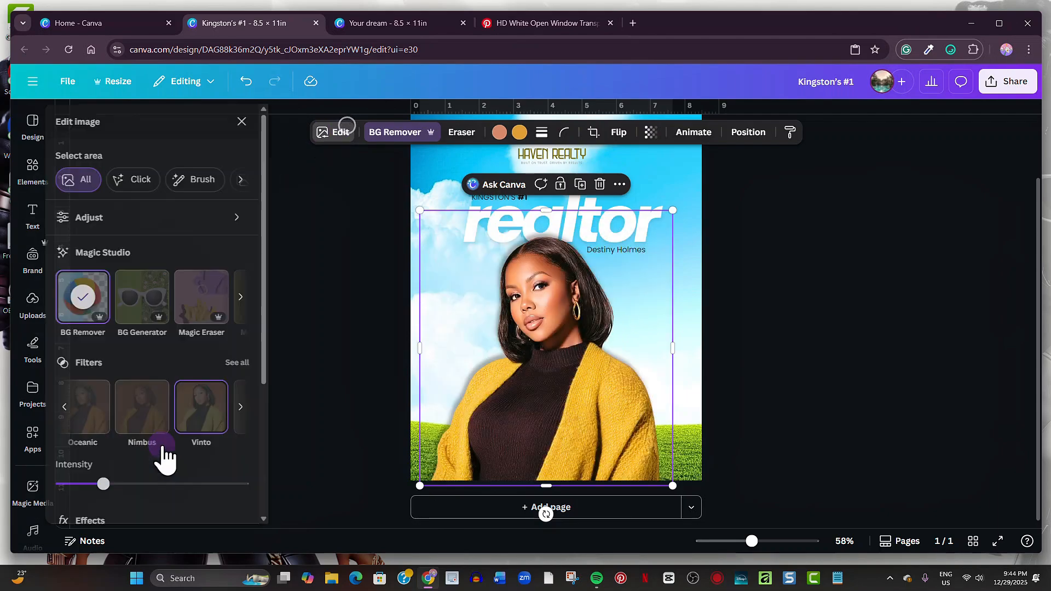
scroll(197, 449, "down", 3)
left_click(222, 378)
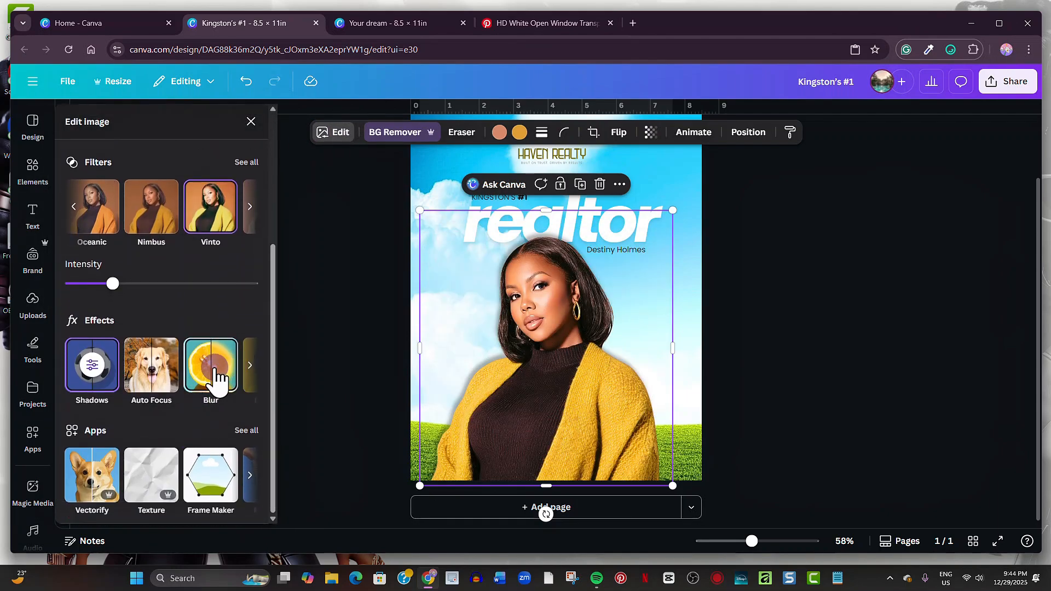
left_click_drag(760, 543, 743, 541)
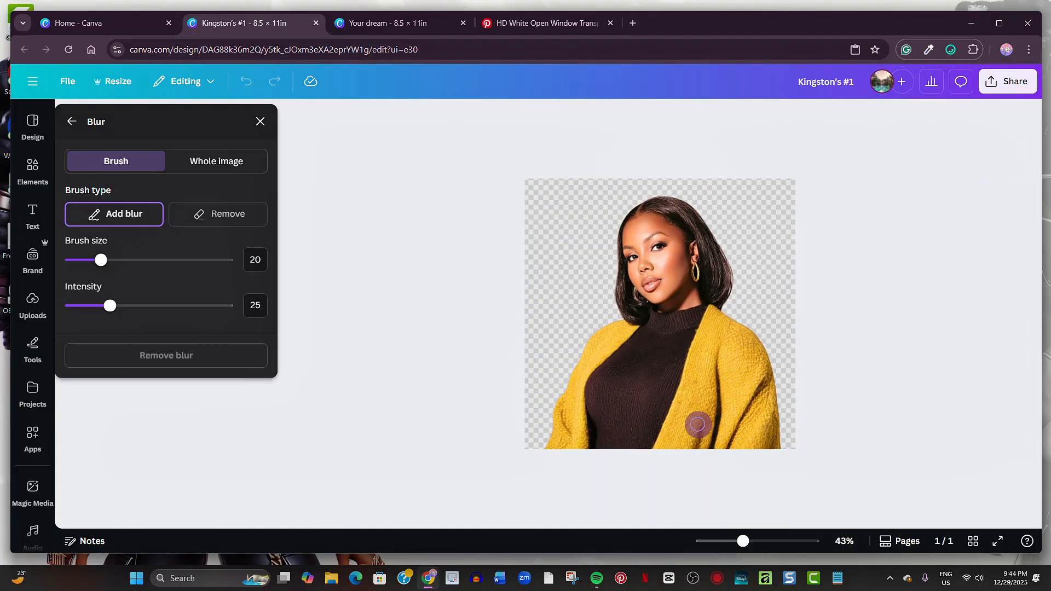
left_click(178, 261)
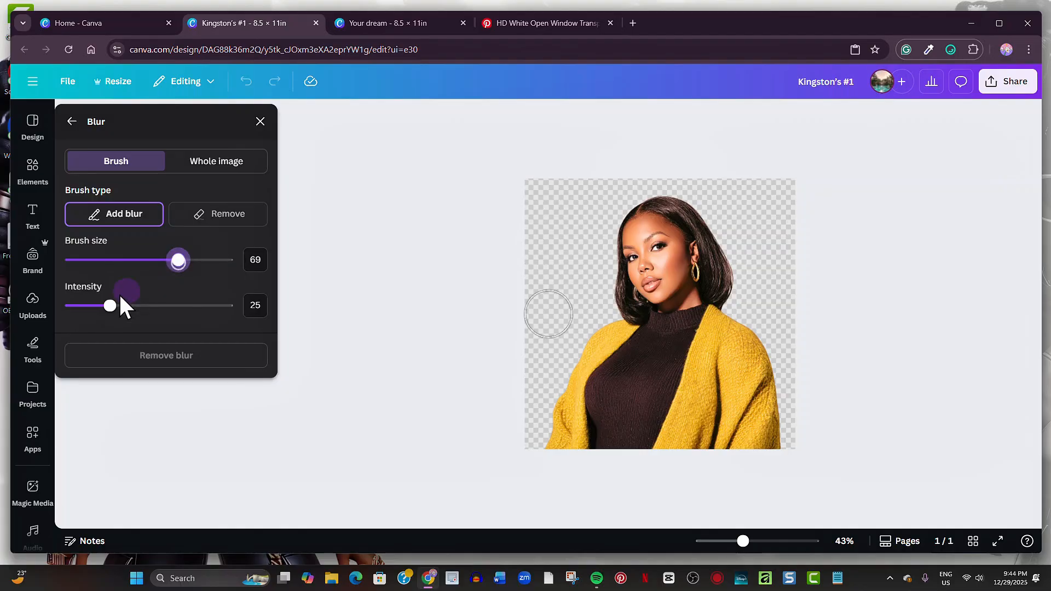
left_click_drag(109, 305, 88, 305)
mouse_move(550, 439)
left_mouse_down()
mouse_move(797, 434)
mouse_move(719, 449)
mouse_move(782, 447)
mouse_move(768, 422)
mouse_move(564, 437)
left_mouse_up()
left_click(820, 406)
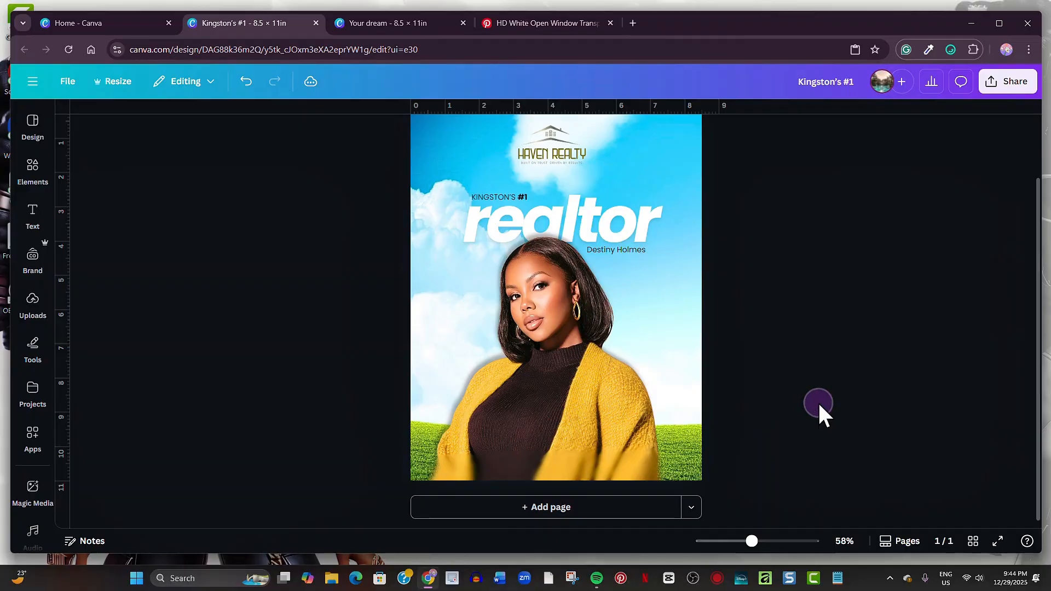
- Move the website line to the flyer's bottom, make it white, and add a Lift effect of about 61
type("tC")
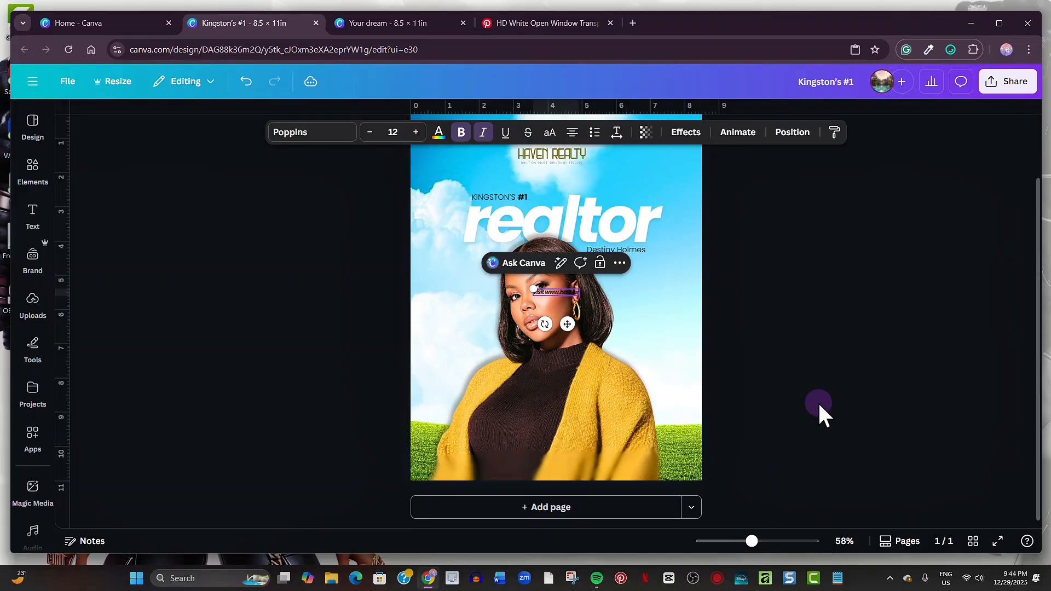
left_click_drag(592, 292, 589, 463)
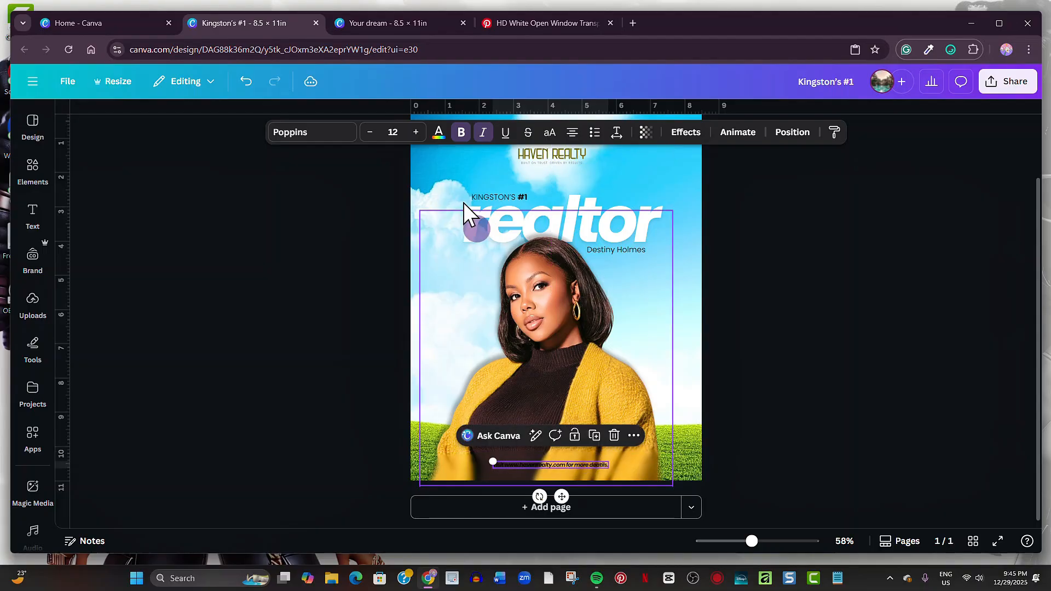
left_click(439, 132)
left_click(146, 252)
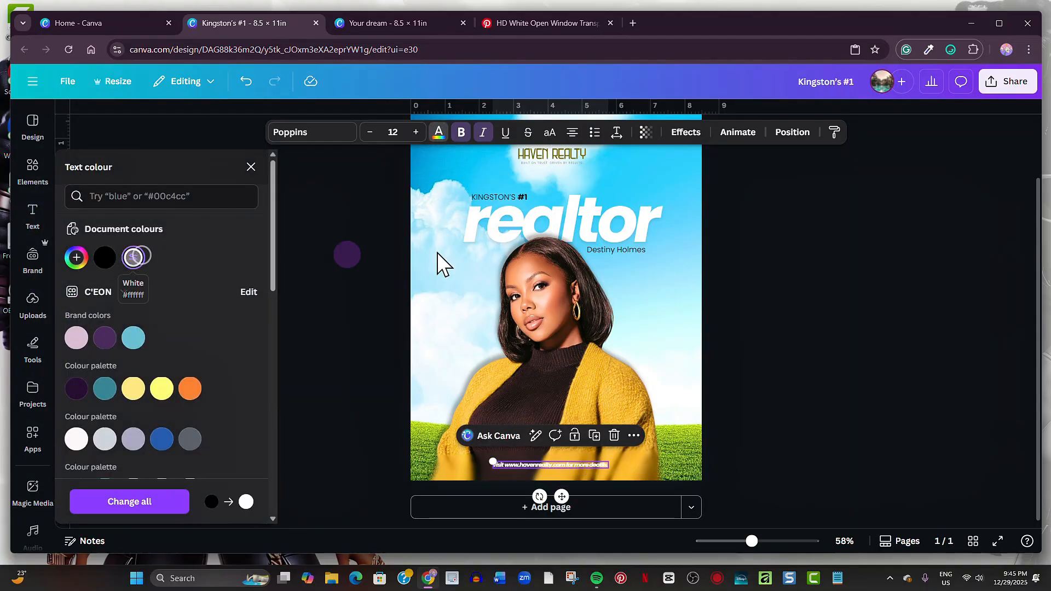
left_click(679, 135)
left_click(235, 247)
left_click_drag(123, 318, 135, 318)
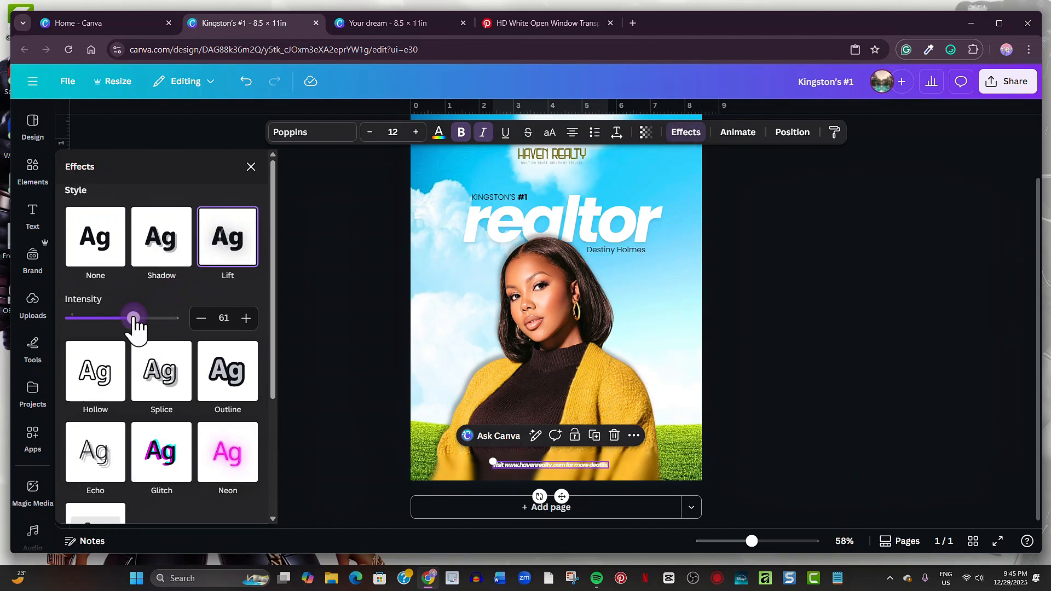
left_click(251, 167)
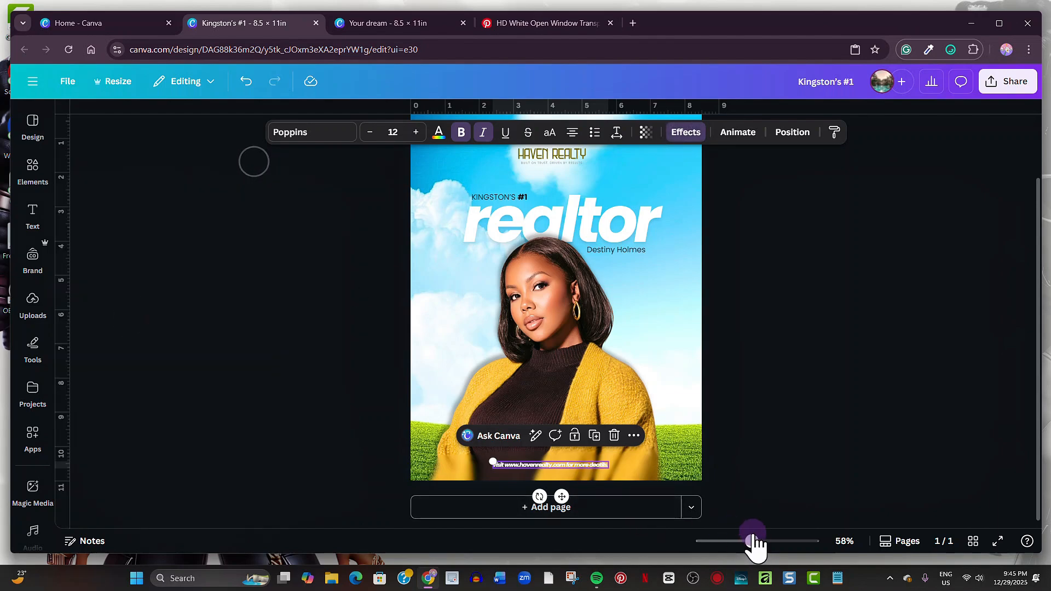
- Turn off italic and bold on the footer line and make it uppercase
left_click_drag(752, 541, 777, 542)
scroll(925, 397, "down", 5)
left_click(556, 411)
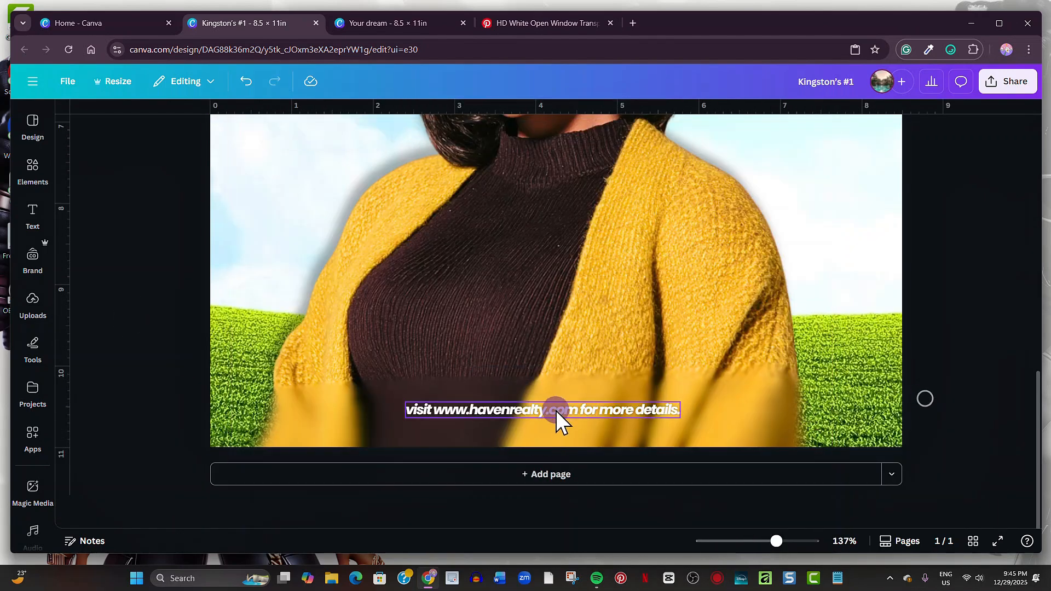
left_click(482, 133)
left_click(461, 133)
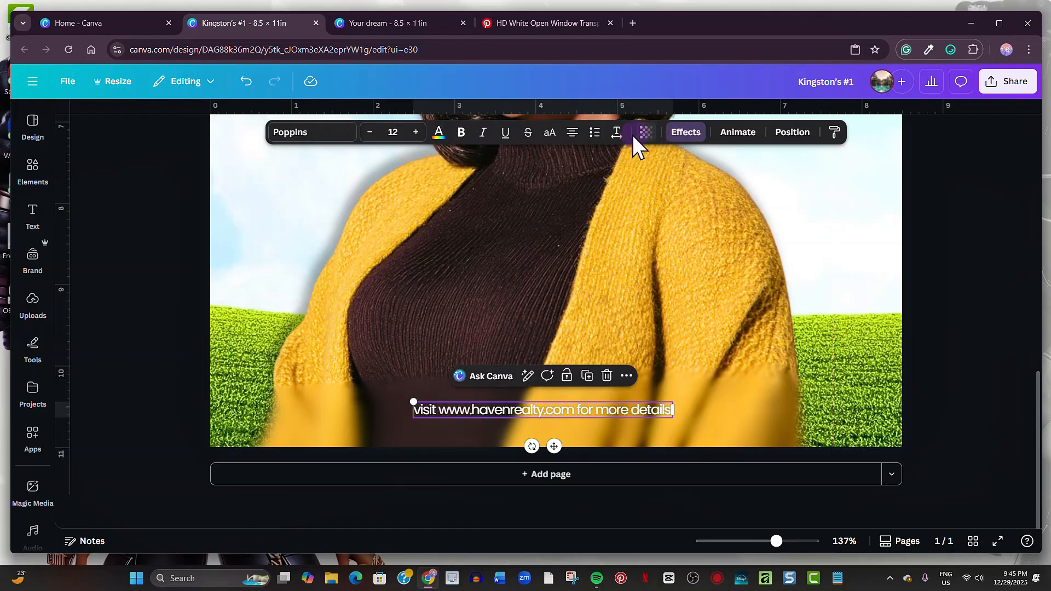
left_click(550, 133)
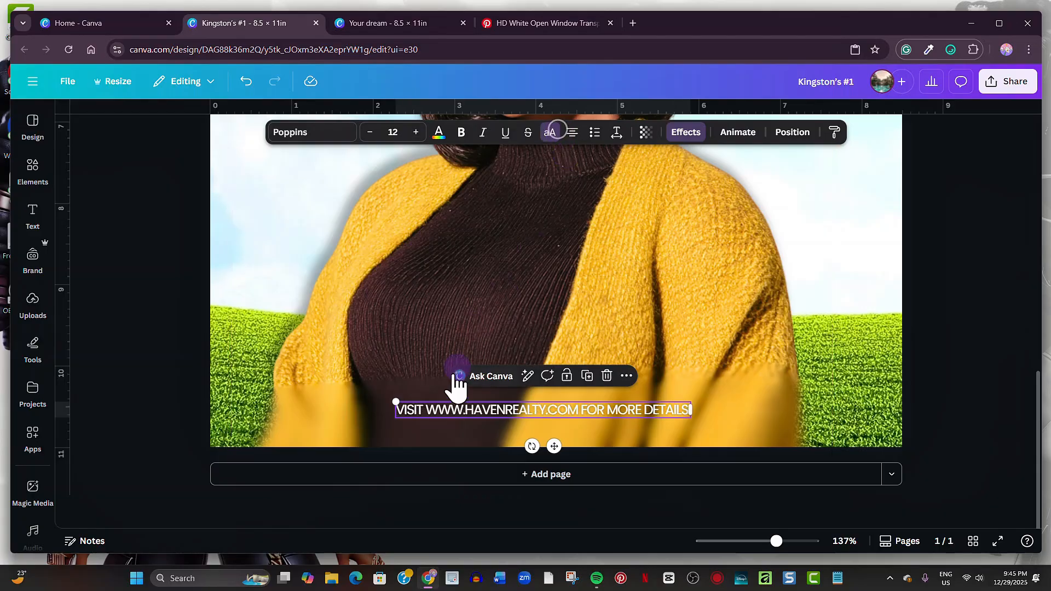
left_click_drag(426, 410, 578, 411)
left_click(461, 132)
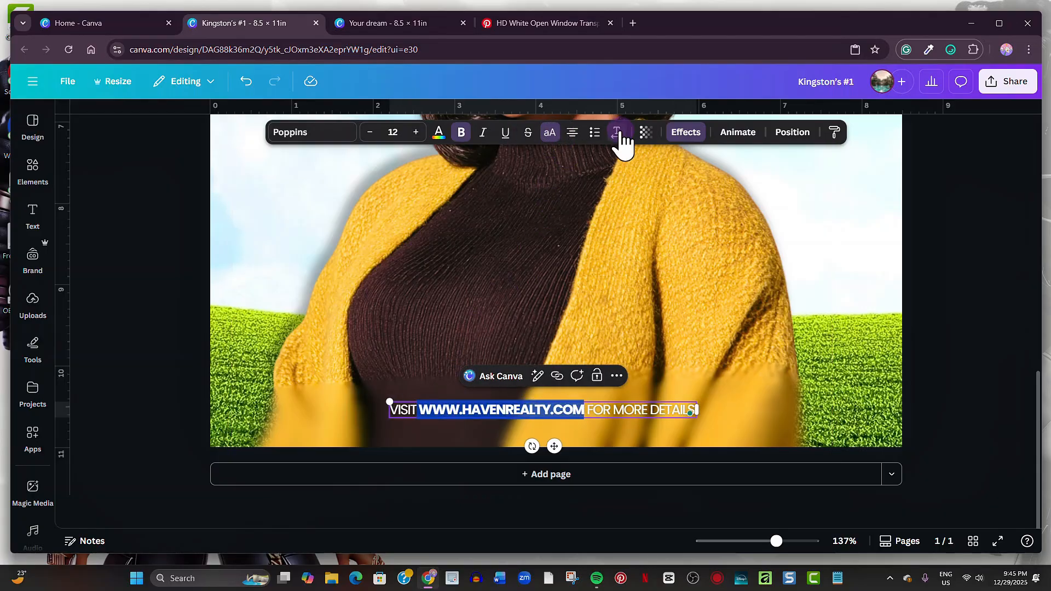
left_click(616, 132)
left_click_drag(569, 184, 573, 186)
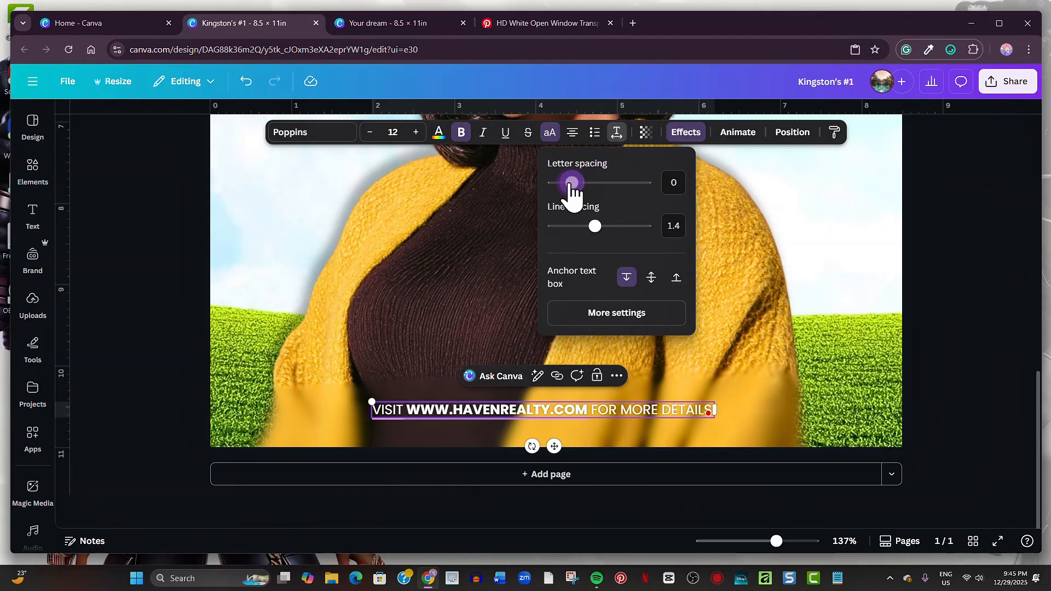
- Add a square shape to the flyer page
left_click(927, 352)
left_click_drag(777, 541, 753, 542)
key("ctrl+v")
- Move the square over the portrait's lower right and fill it white
left_click(812, 367)
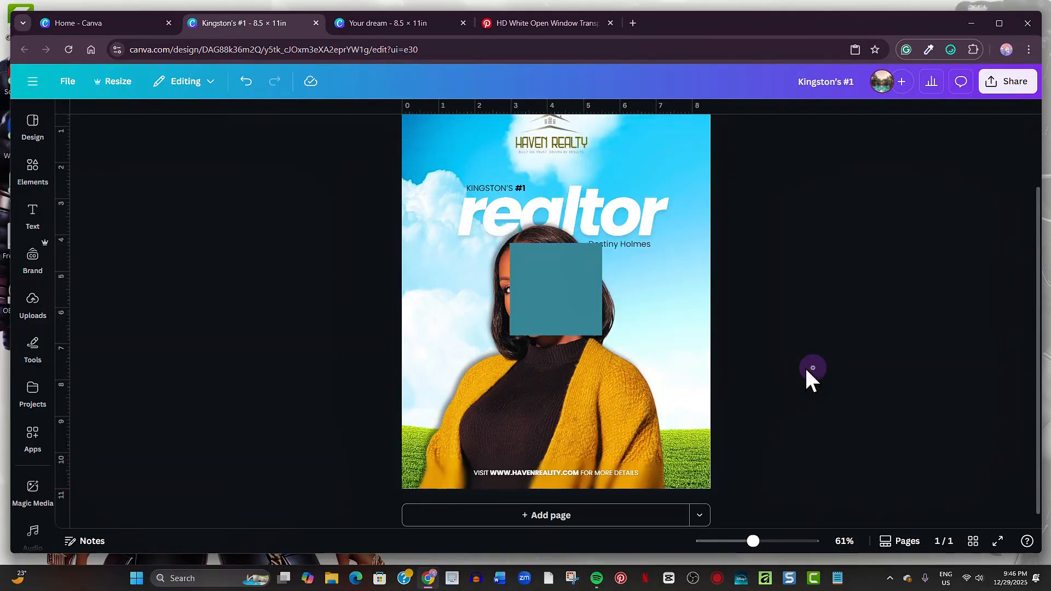
left_click_drag(556, 301, 674, 402)
left_click(190, 257)
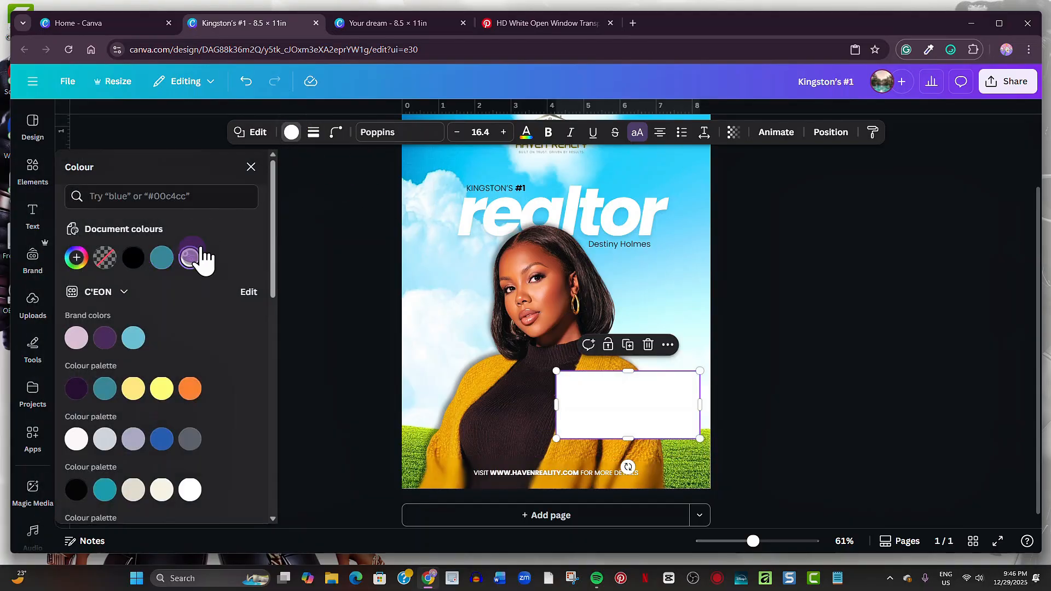
- Give the card a solid cream border and corner rounding of 28
left_click(314, 134)
left_click(276, 174)
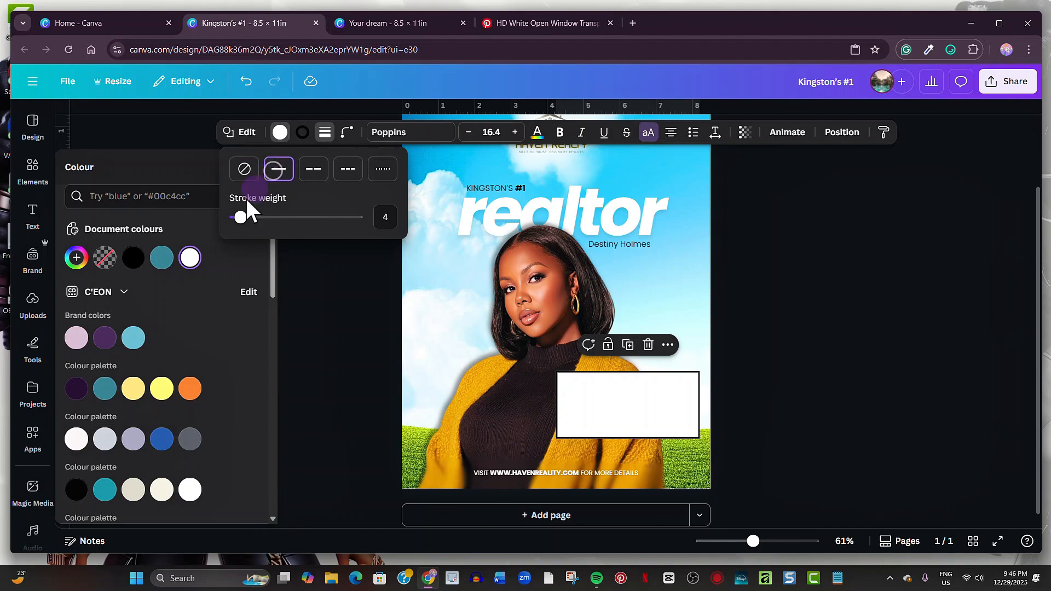
left_click(135, 490)
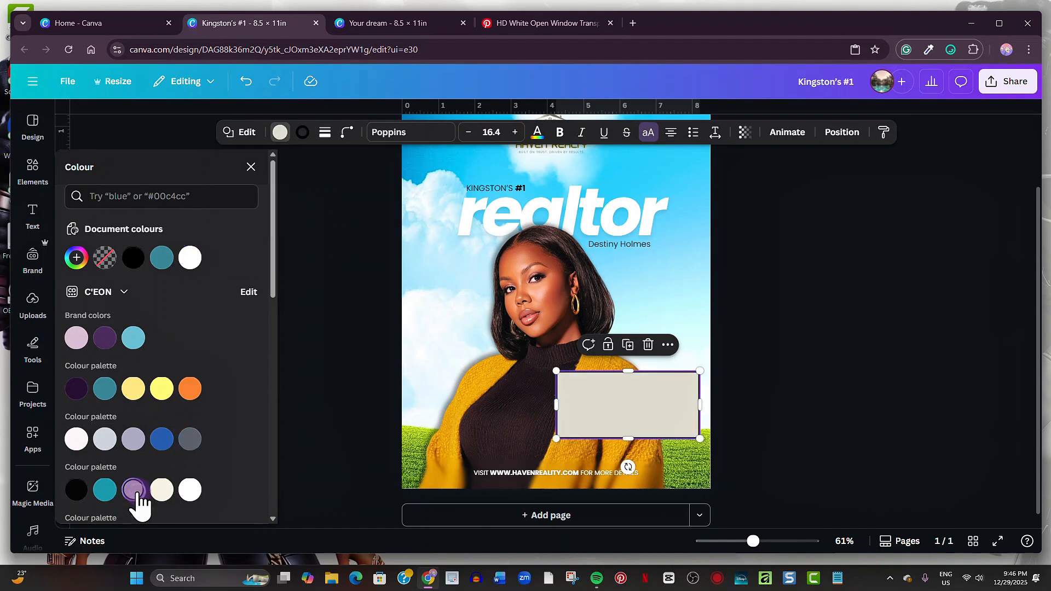
left_click(246, 81)
left_click(303, 132)
left_click(162, 490)
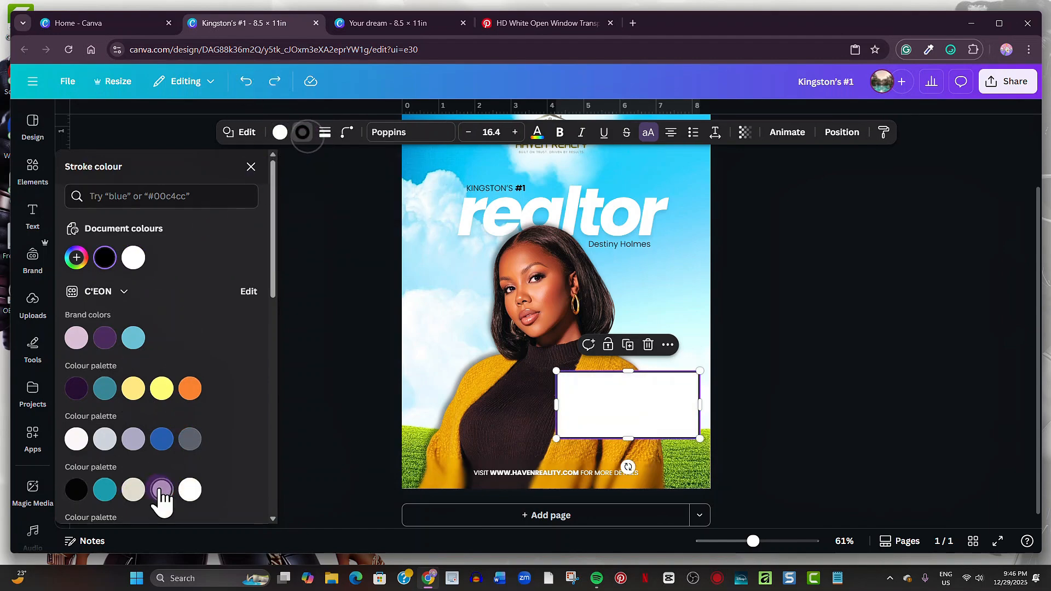
left_click(347, 132)
left_click_drag(284, 184, 307, 195)
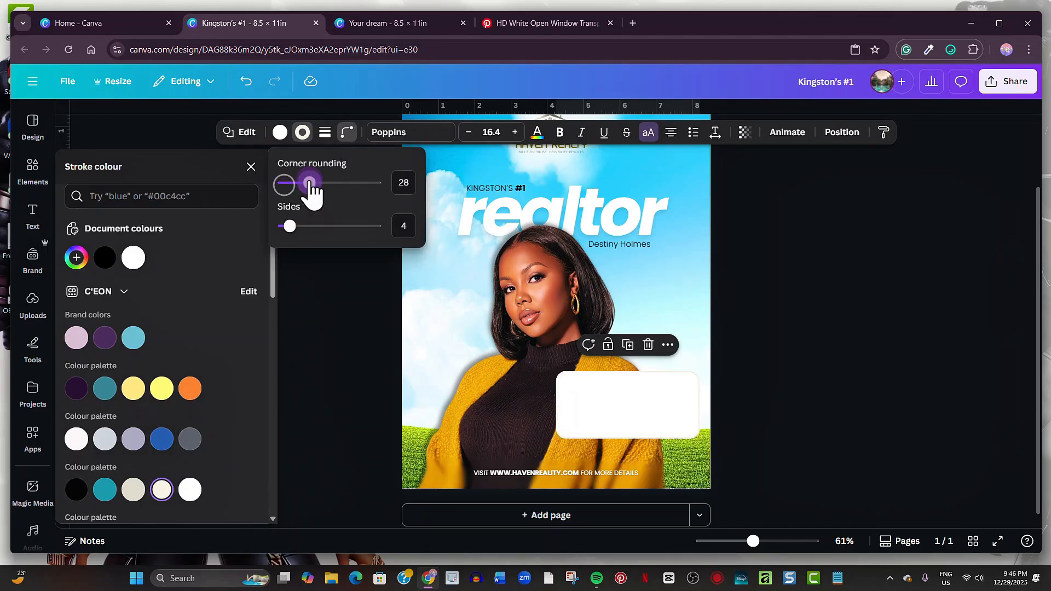
left_click(800, 390)
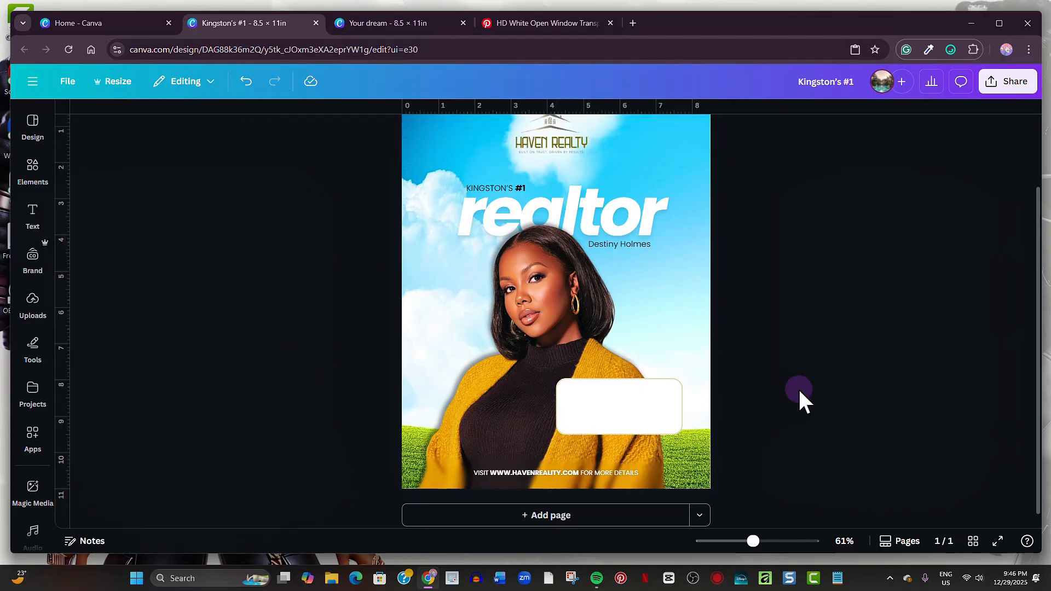
- Add a circle with a white fill and a solid cream border
key("c")
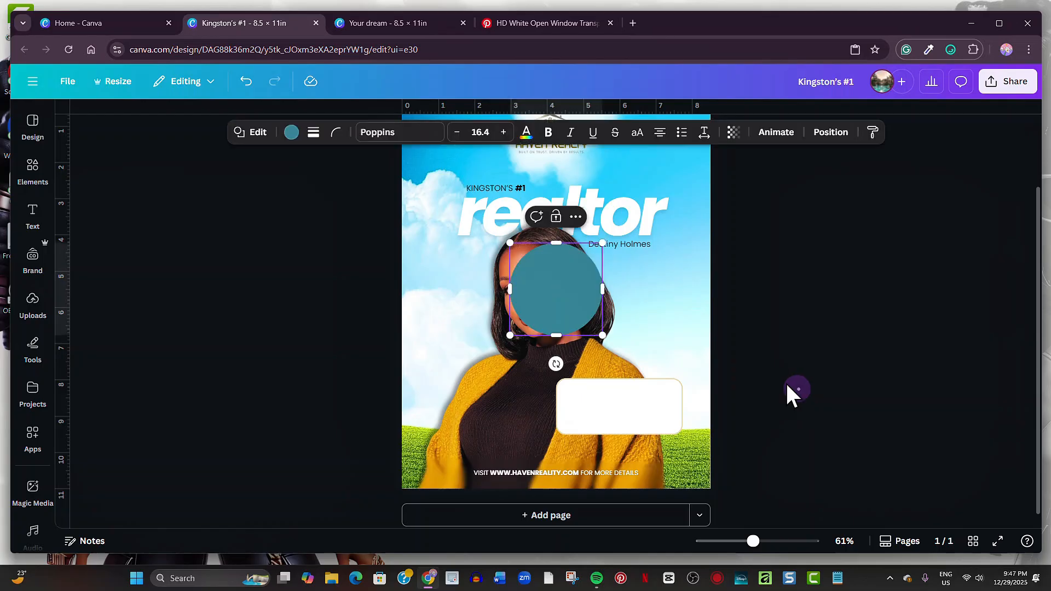
left_click(799, 390)
left_click(583, 286)
left_click(291, 133)
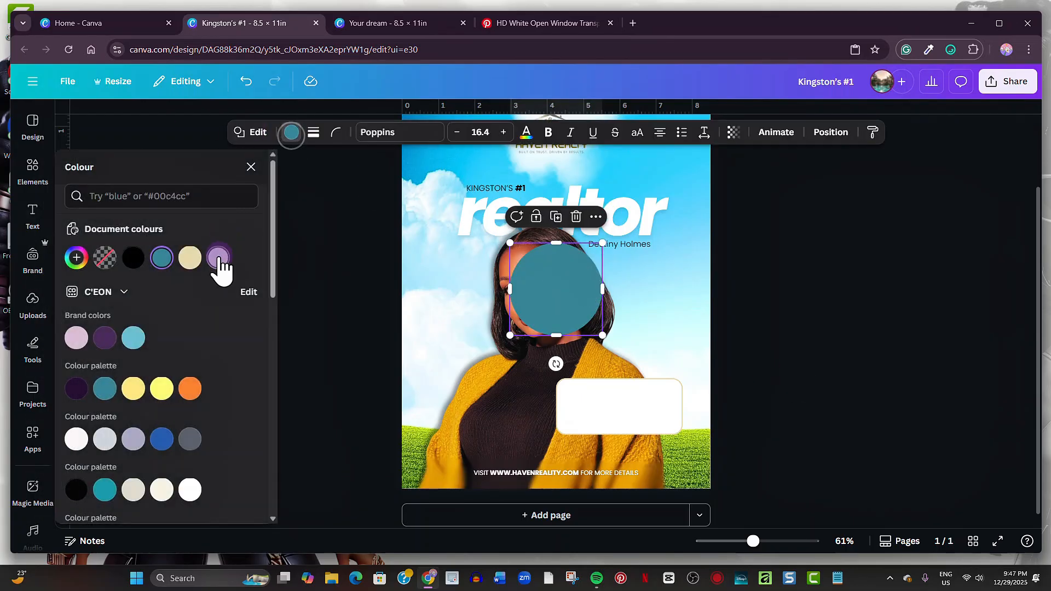
left_click(218, 257)
left_click(313, 133)
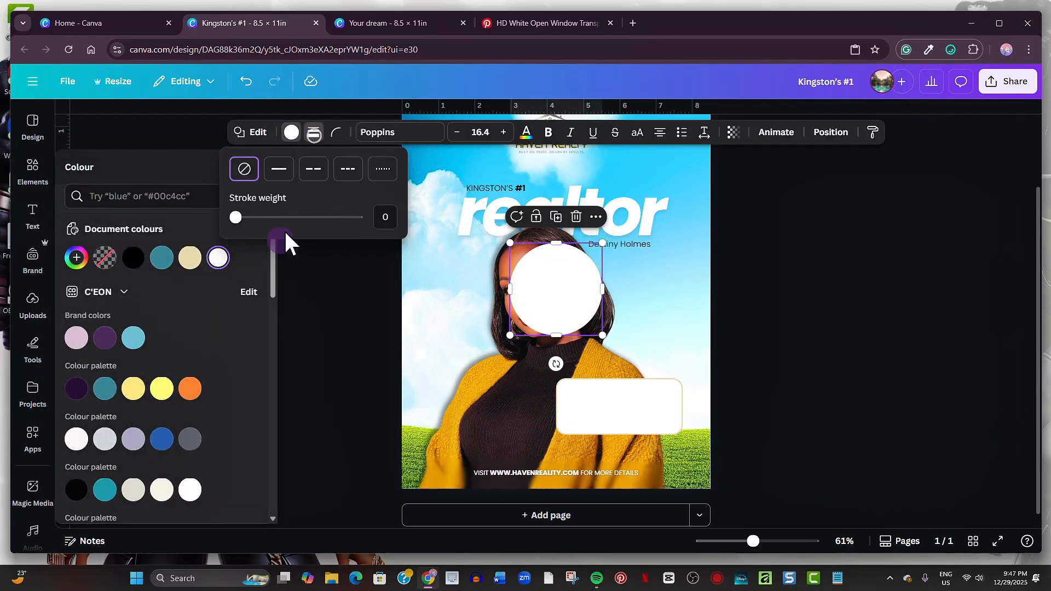
left_click(280, 169)
left_click(190, 257)
left_click(246, 82)
left_click(251, 167)
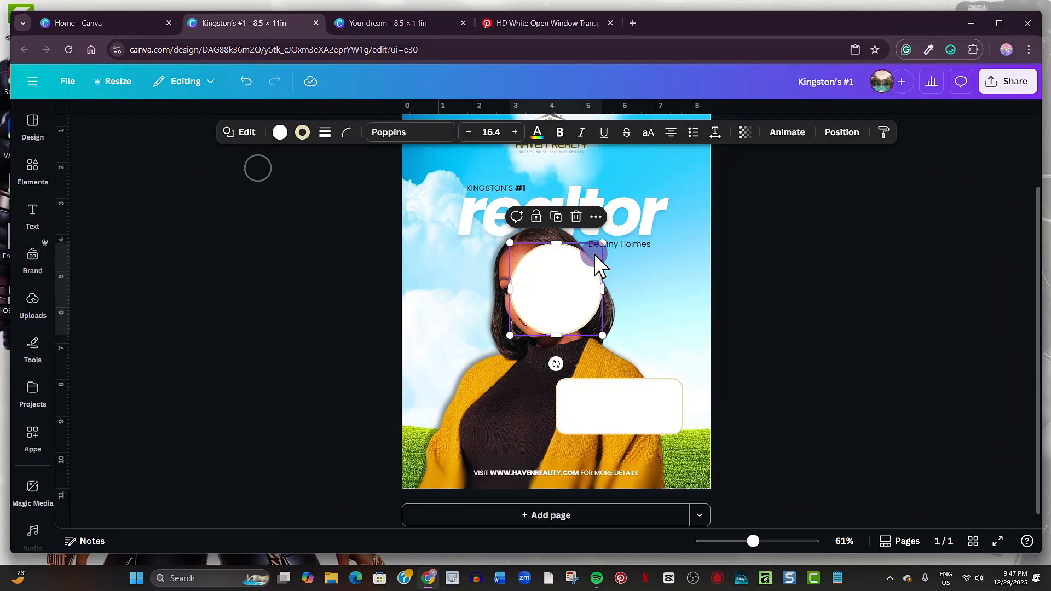
- Shrink the circle into a small badge on the card's top edge with stroke weight 4
left_click_drag(603, 243, 621, 378)
left_click_drag(753, 542, 774, 541)
left_click(327, 133)
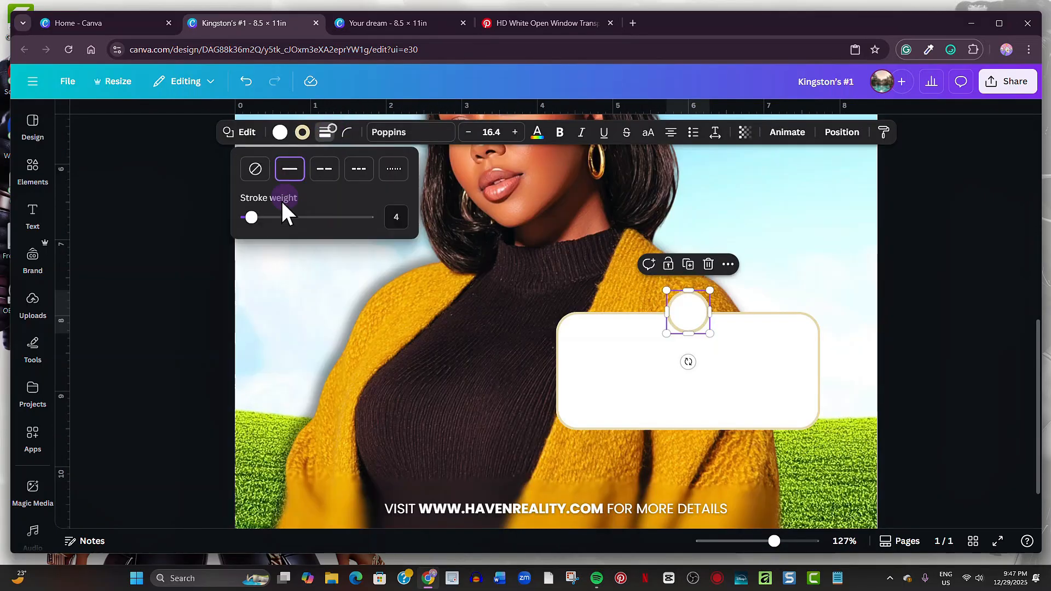
left_click_drag(252, 218, 252, 218)
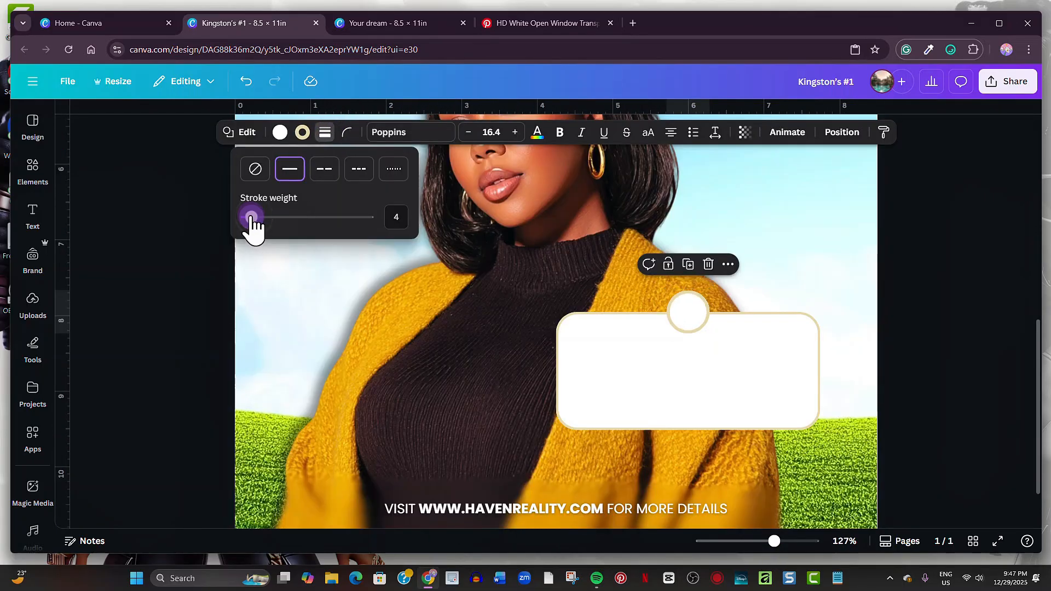
left_click(33, 170)
- Add the recently used checkmark, recolour it cream, and size and centre it inside the circle badge
left_click(235, 265)
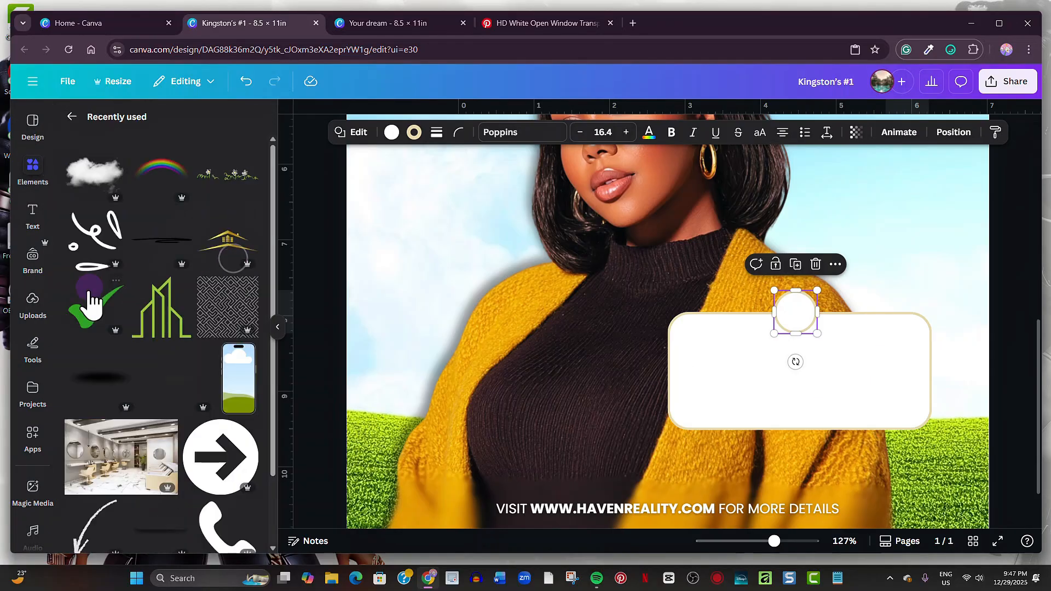
left_click(90, 301)
left_click(271, 333)
left_click(433, 132)
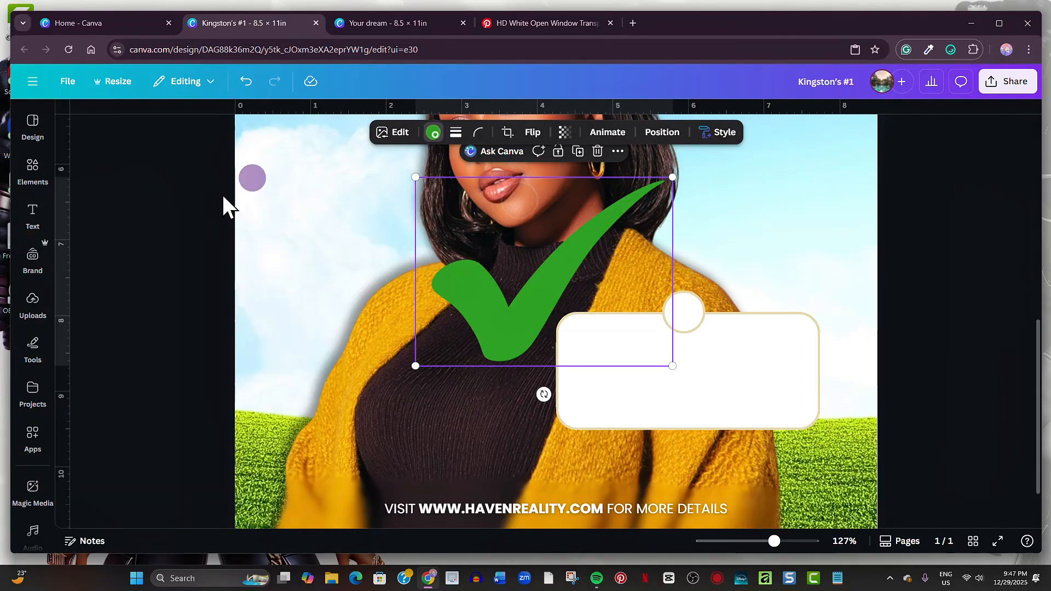
left_click(166, 214)
left_click(251, 124)
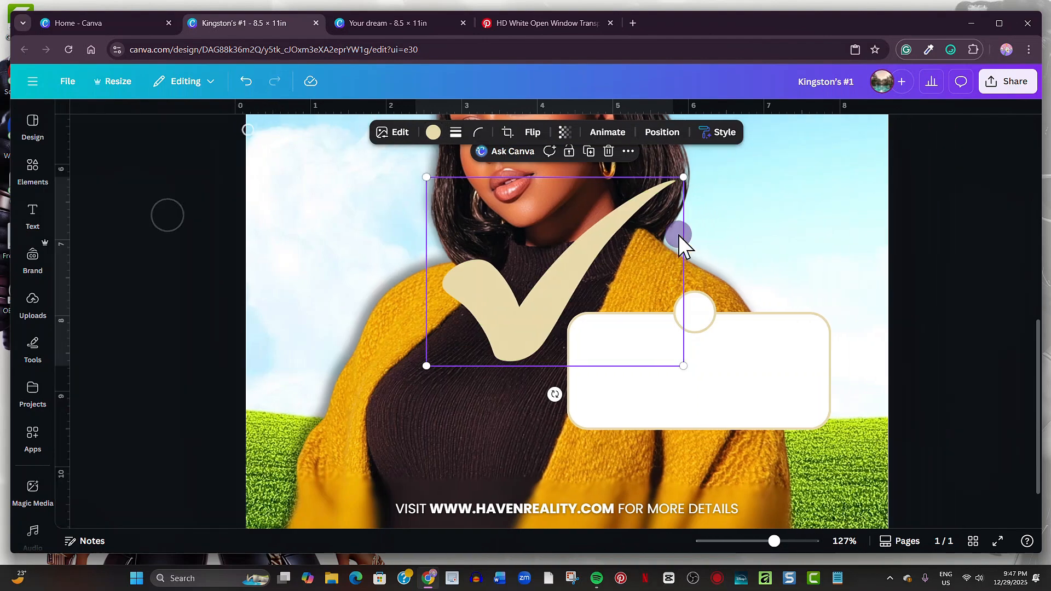
left_click_drag(672, 177, 673, 311)
left_click_drag(670, 351, 690, 348)
left_click_drag(695, 308, 697, 303)
left_click_drag(695, 349, 696, 348)
left_click(909, 351)
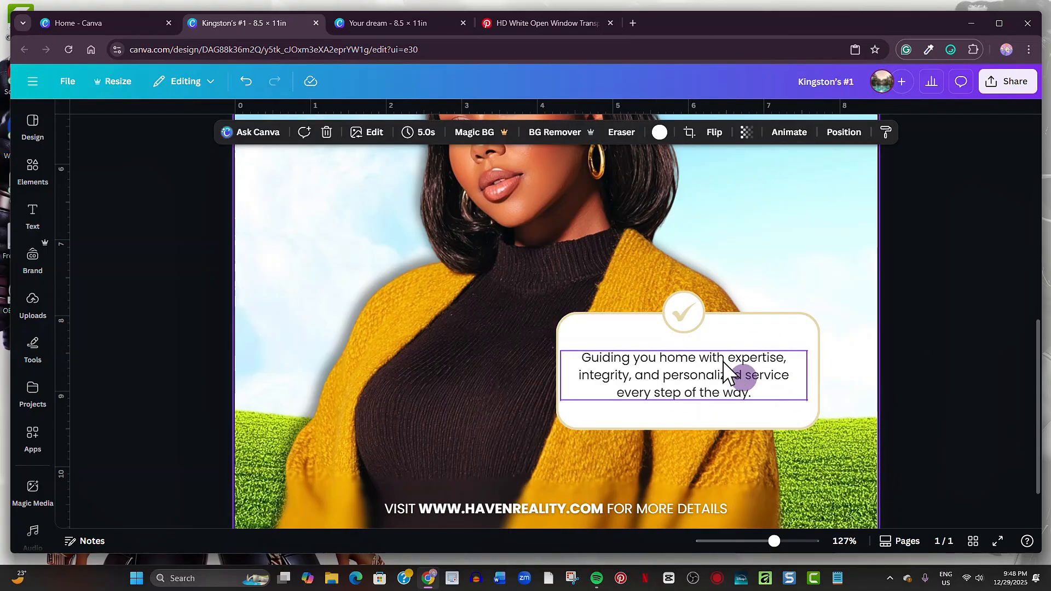
- Bold the words 'expertise', 'integrity' and 'personalized' in the card's tagline
left_click(726, 360)
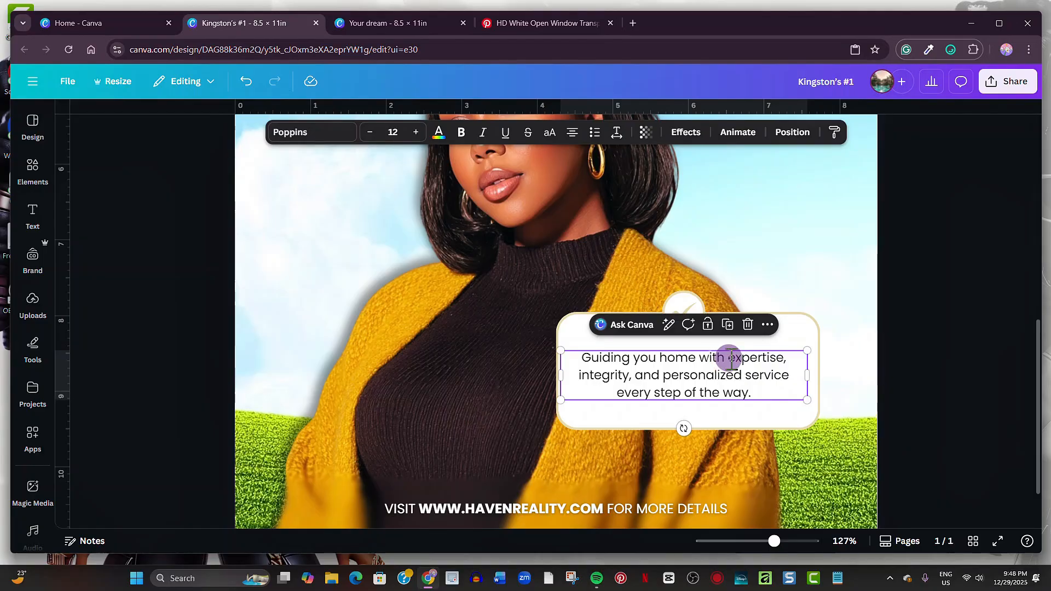
double_click(732, 358)
double_click(733, 357)
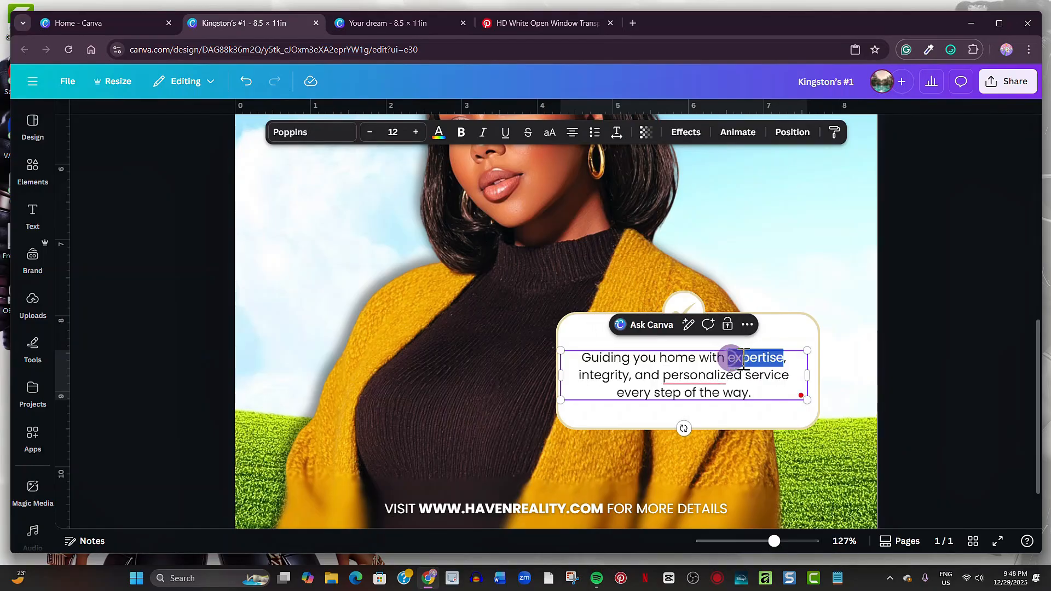
left_click(461, 133)
left_click_drag(578, 375, 744, 376)
key("ctrl+b")
left_click(668, 377)
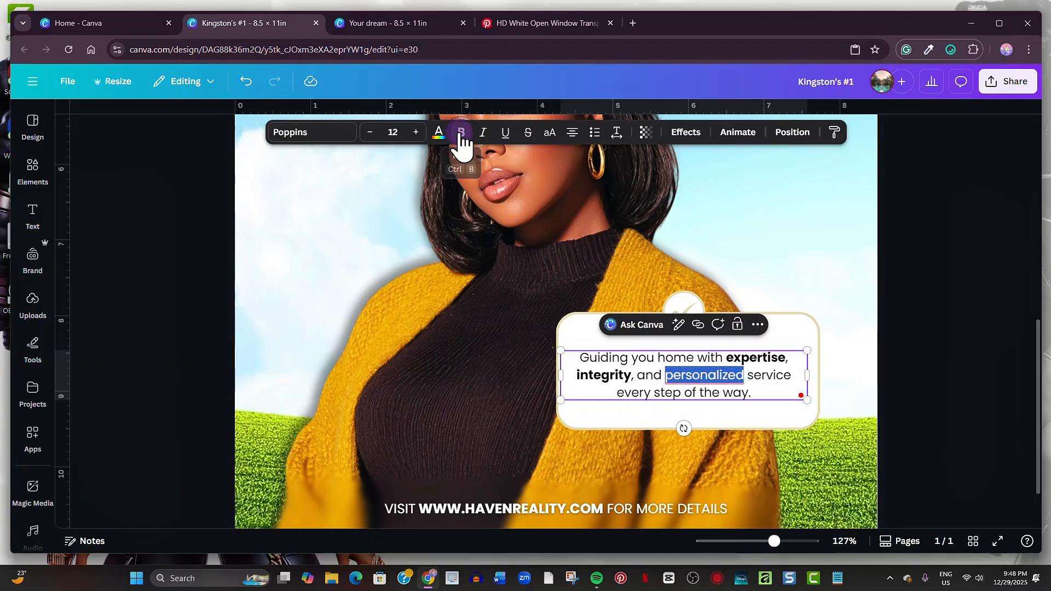
left_click(462, 133)
left_click_drag(779, 542, 752, 542)
scroll(859, 425, "up", 5)
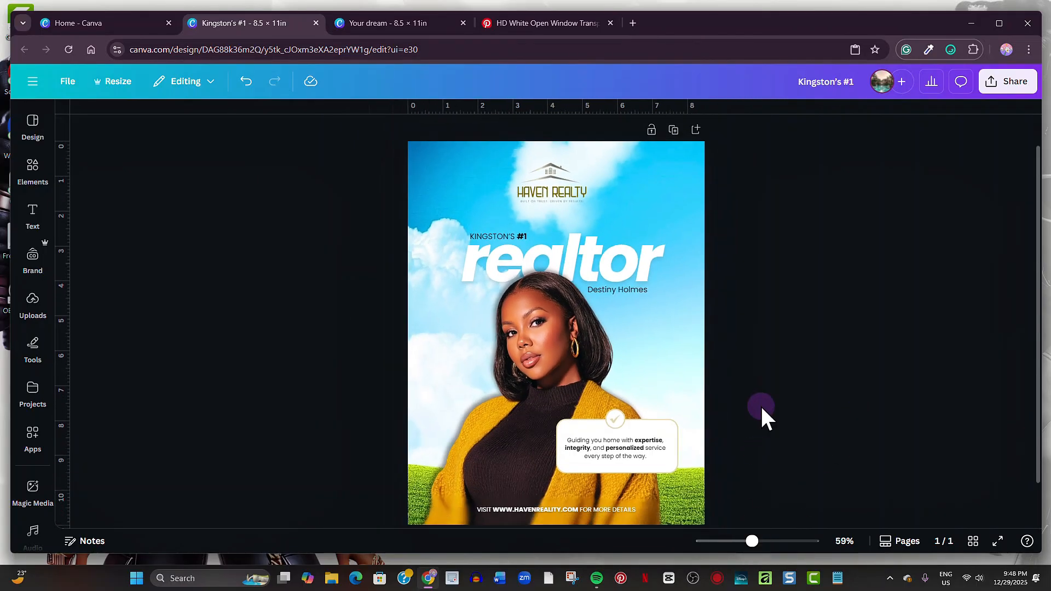